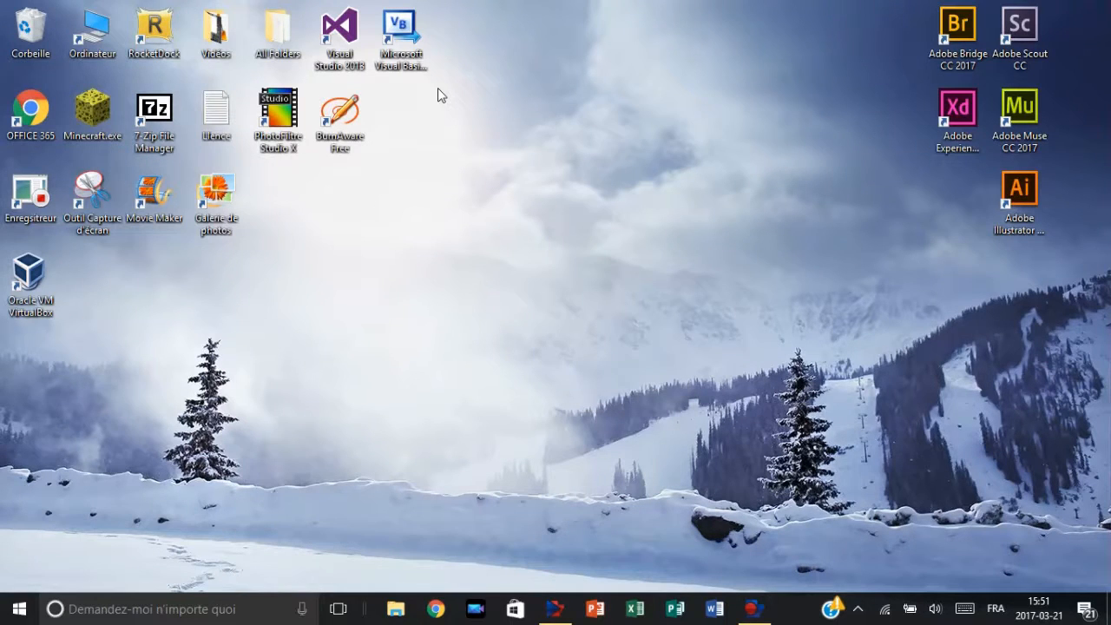
{"action": "left_click_drag", "start_coordinate": [70, 261], "coordinate": [244, 321]}
{"action": "mouse_move", "coordinate": [34, 298]}
{"action": "left_mouse_down"}
{"action": "mouse_move", "coordinate": [289, 254]}
{"action": "mouse_move", "coordinate": [461, 157]}
{"action": "mouse_move", "coordinate": [475, 86]}
{"action": "mouse_move", "coordinate": [119, 337]}
{"action": "mouse_move", "coordinate": [40, 300]}
{"action": "left_mouse_up"}
{"action": "left_click", "coordinate": [127, 299]}
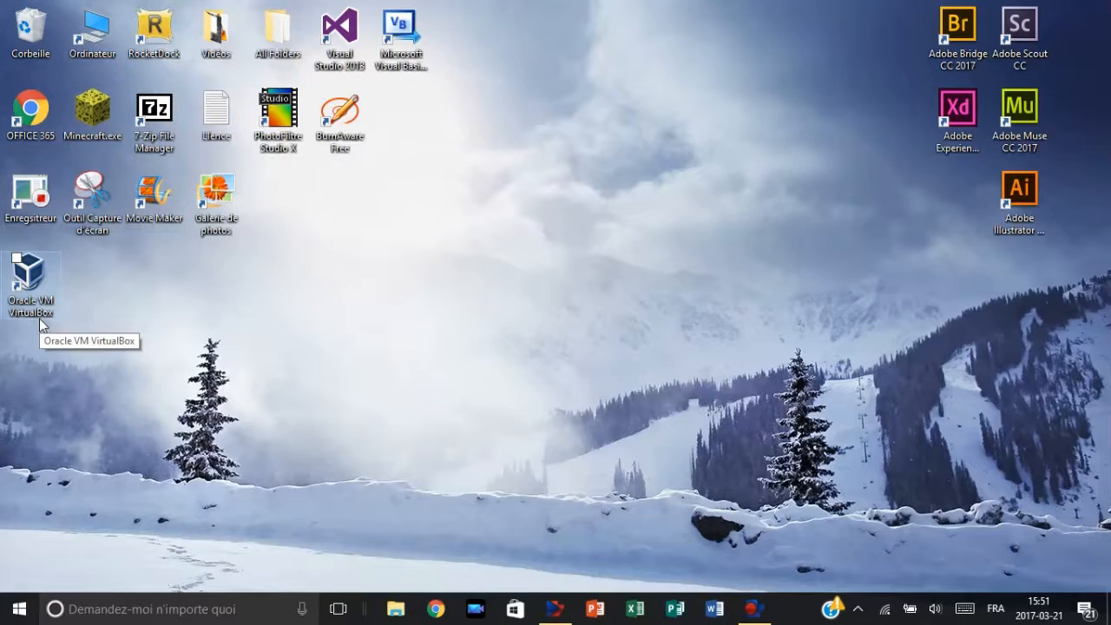
{"action": "left_click_drag", "start_coordinate": [85, 280], "coordinate": [191, 315]}
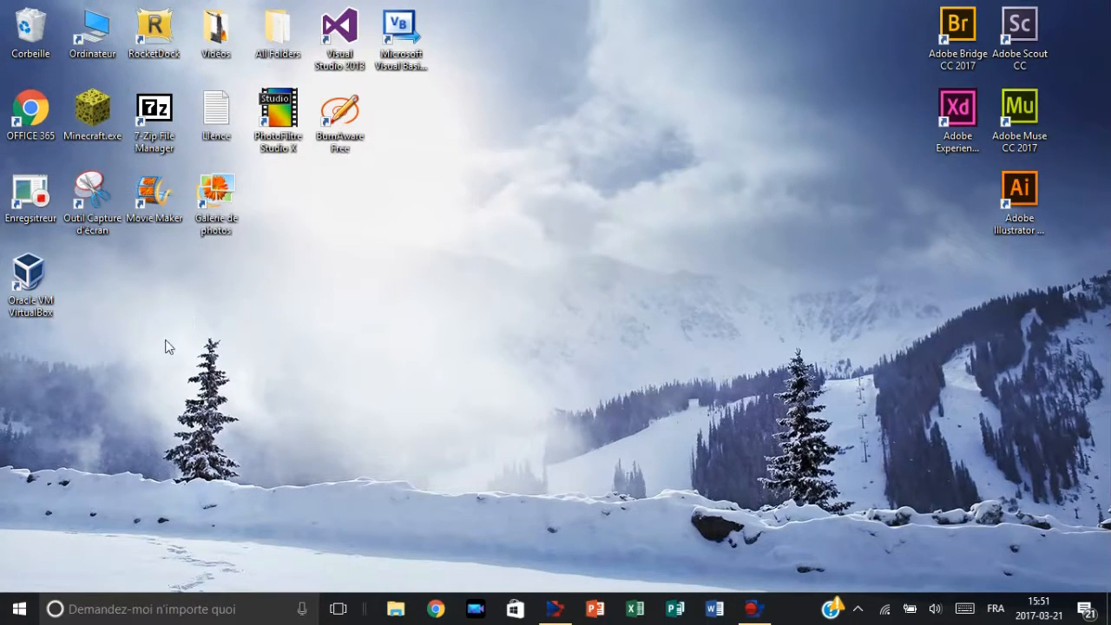
Step: Launch Oracle VM VirtualBox and ignore the warning about inaccessible virtual media
{"action": "double_click", "coordinate": [29, 276]}
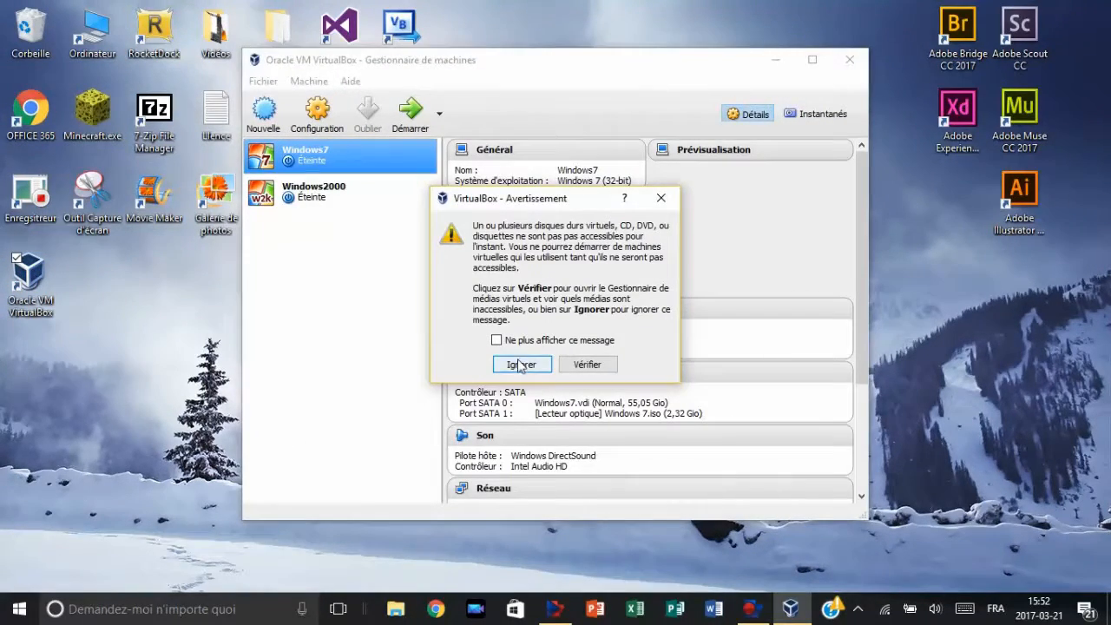
{"action": "left_click", "coordinate": [521, 365]}
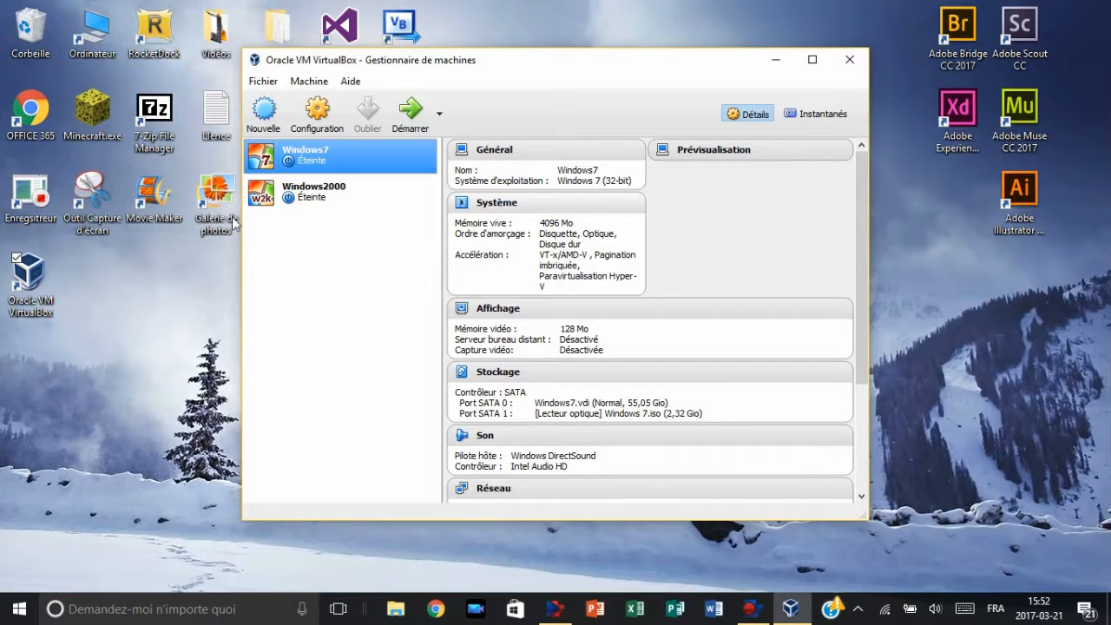
{"action": "left_click", "coordinate": [309, 202]}
{"action": "left_click", "coordinate": [339, 166]}
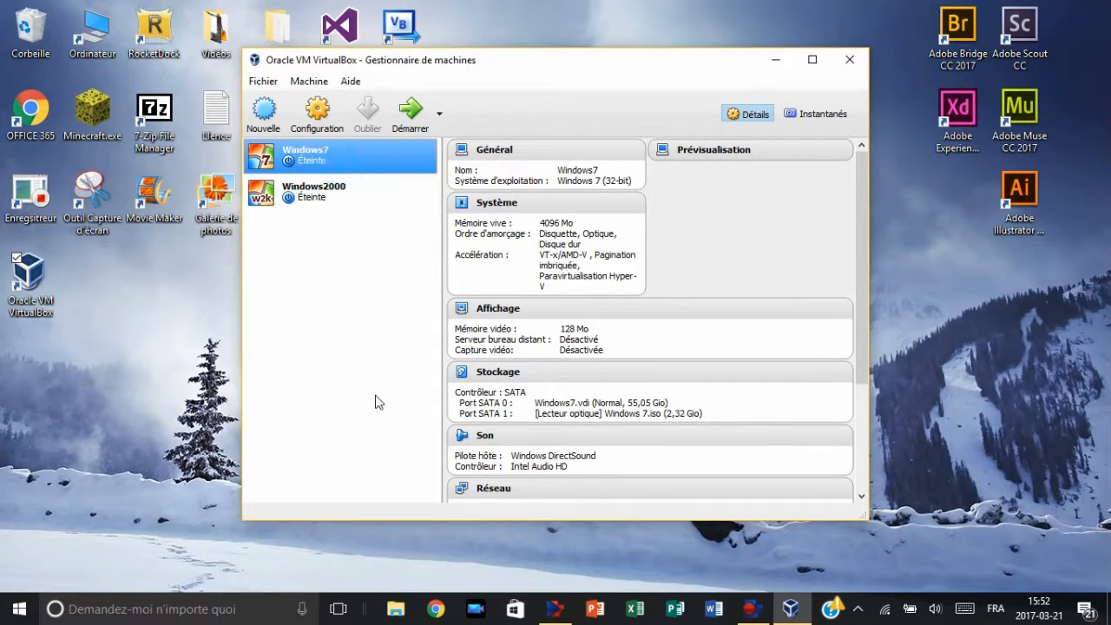
Step: Set up a new virtual machine named Windows 1.0 with version Windows 3.1 and 288 MB of memory
{"action": "left_click", "coordinate": [265, 118]}
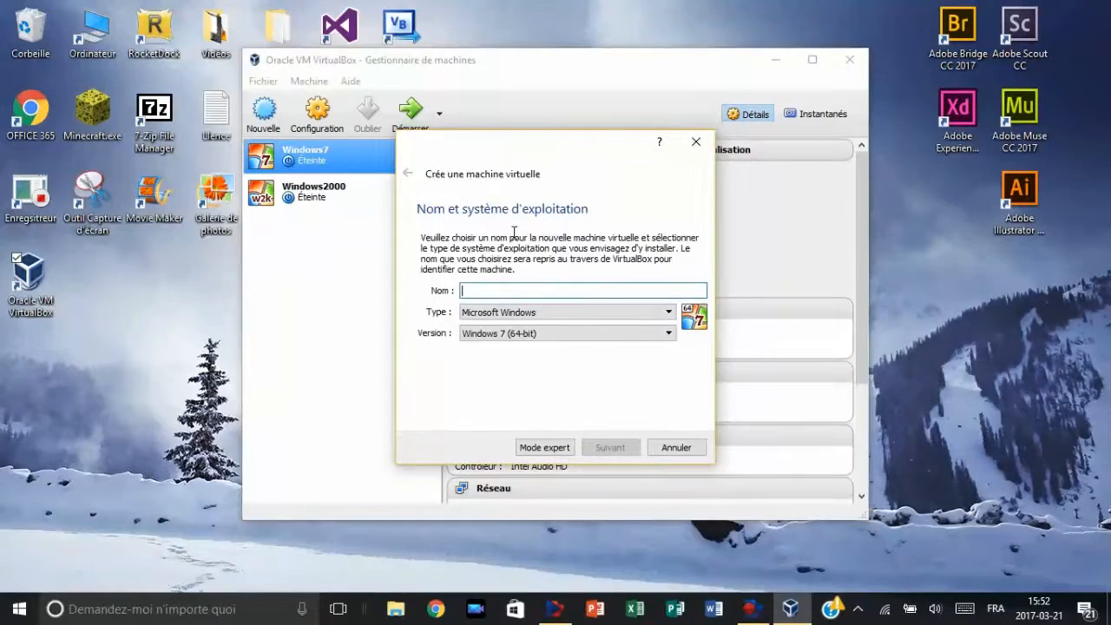
{"action": "type", "text": "Windows"}
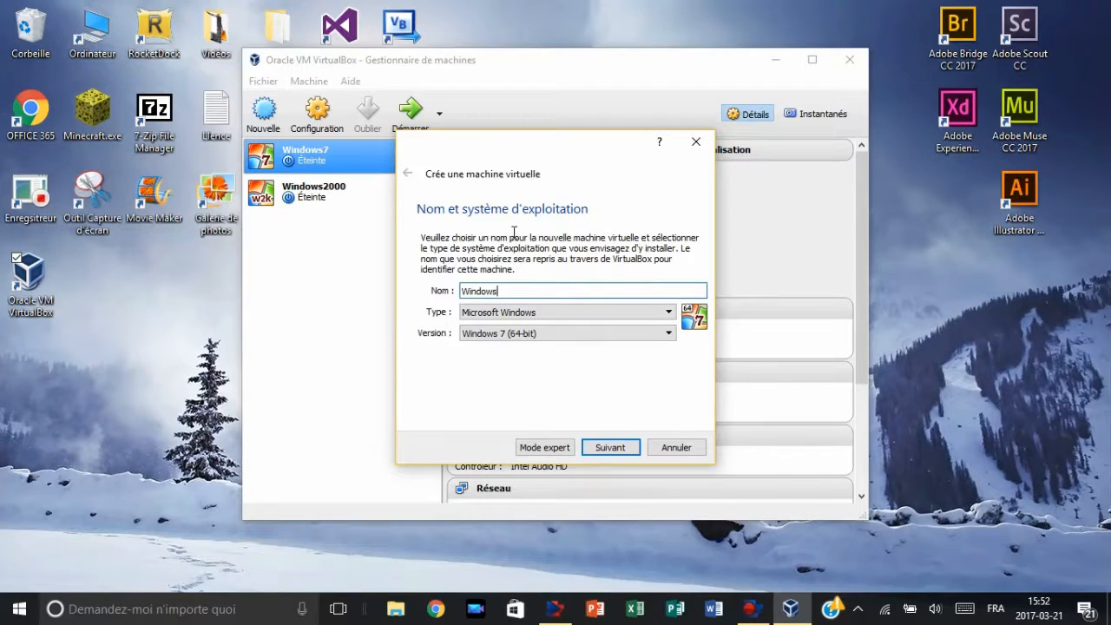
{"action": "type", "text": " 1"}
{"action": "left_click", "coordinate": [537, 336]}
{"action": "scroll", "coordinate": [538, 373], "scroll_direction": "up", "scroll_amount": 5}
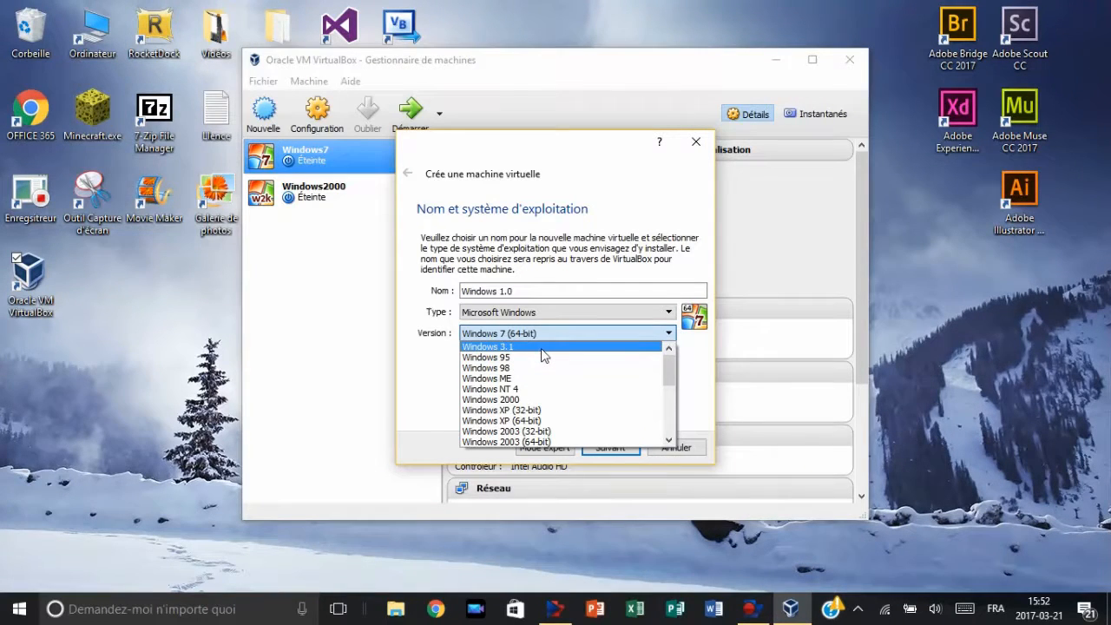
{"action": "left_click", "coordinate": [540, 347]}
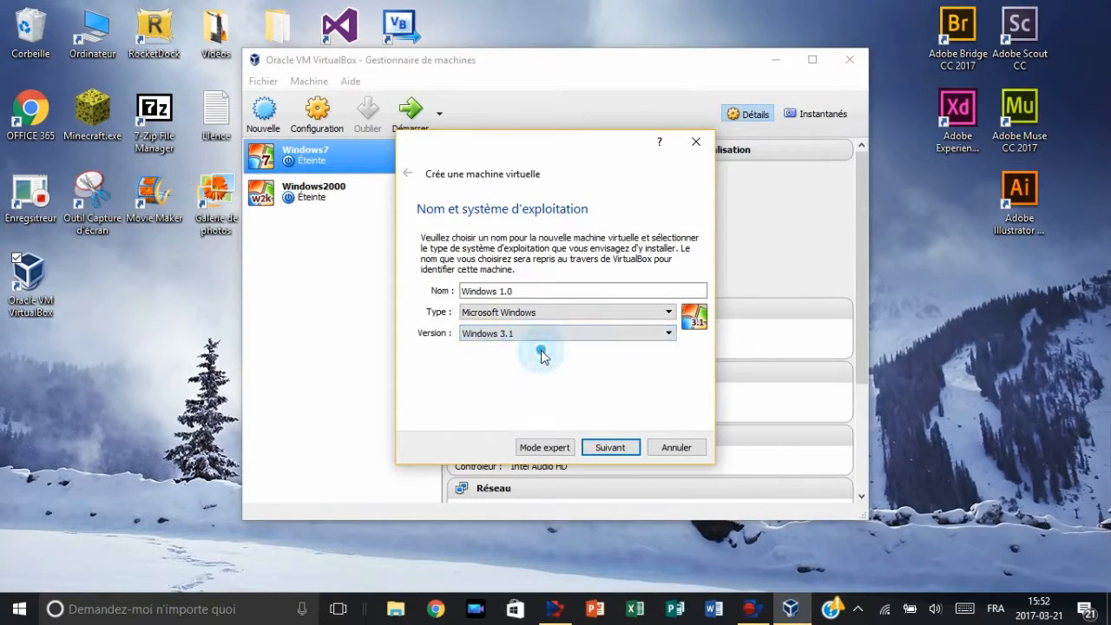
{"action": "left_click", "coordinate": [610, 450]}
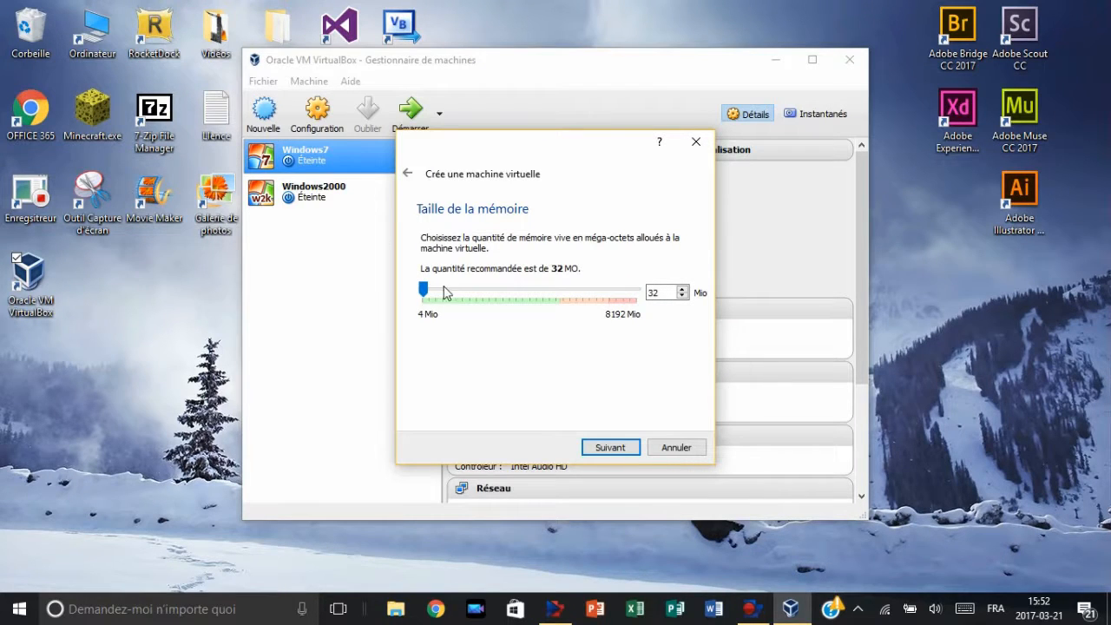
{"action": "left_click", "coordinate": [431, 295]}
{"action": "left_click", "coordinate": [612, 448]}
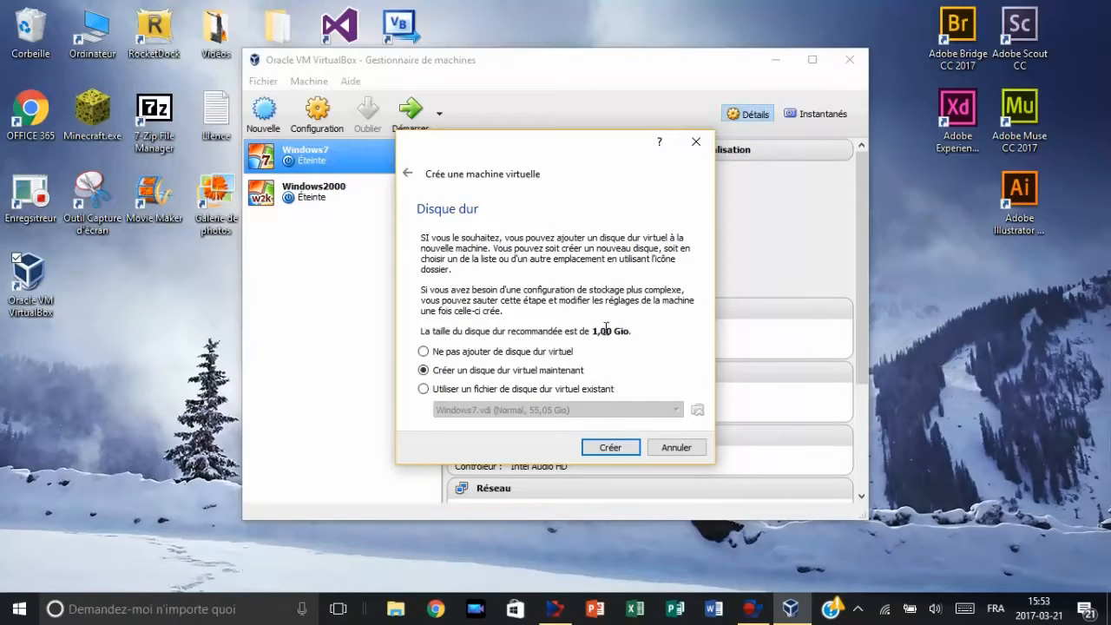
Step: Create a dynamically allocated 1,00 Gio VDI hard disk named Windows 1.0 for the new machine
{"action": "left_click", "coordinate": [610, 448]}
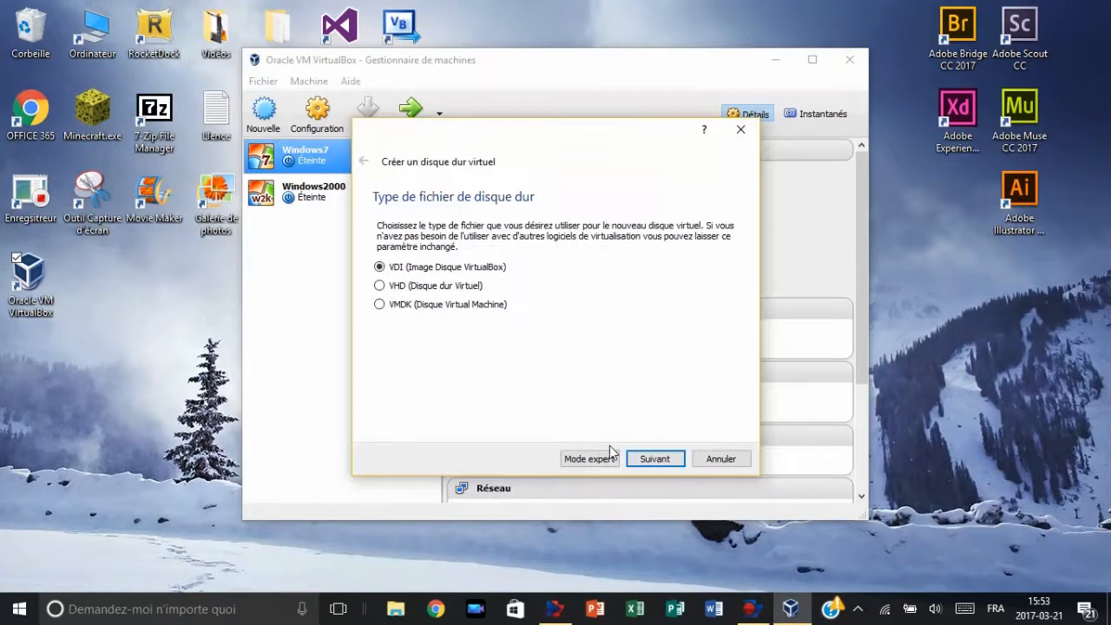
{"action": "left_click", "coordinate": [656, 459]}
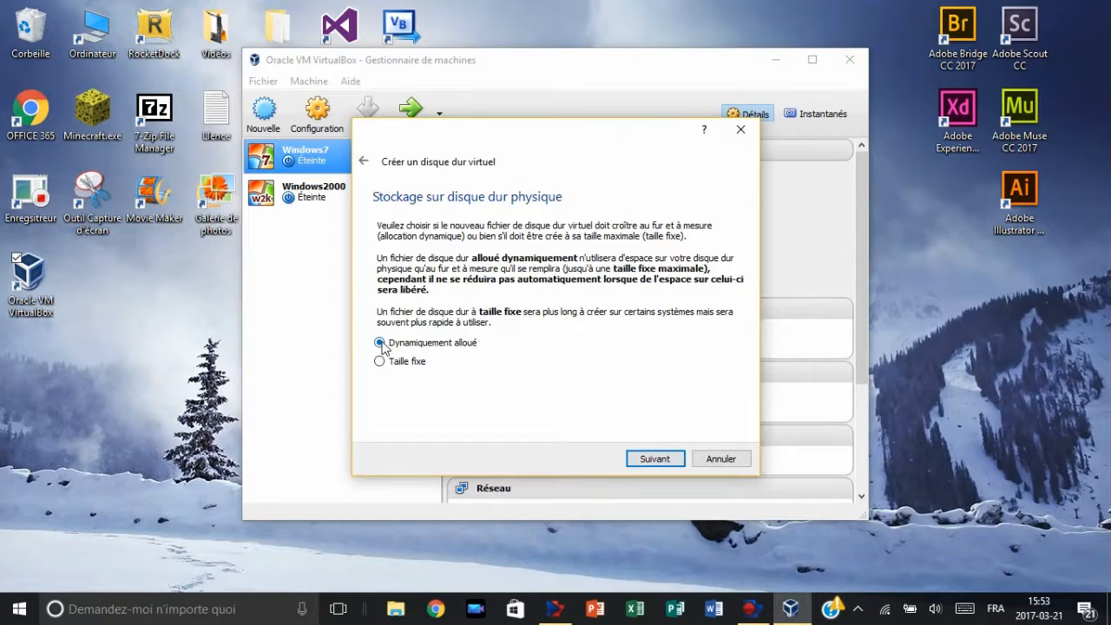
{"action": "left_click", "coordinate": [653, 461]}
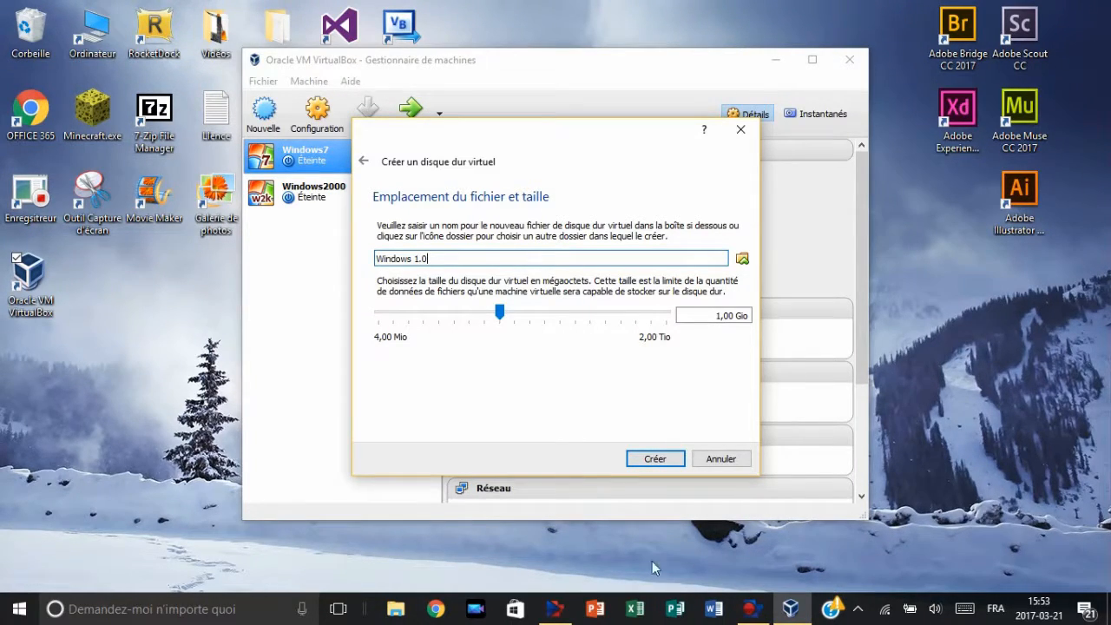
{"action": "left_click", "coordinate": [655, 461]}
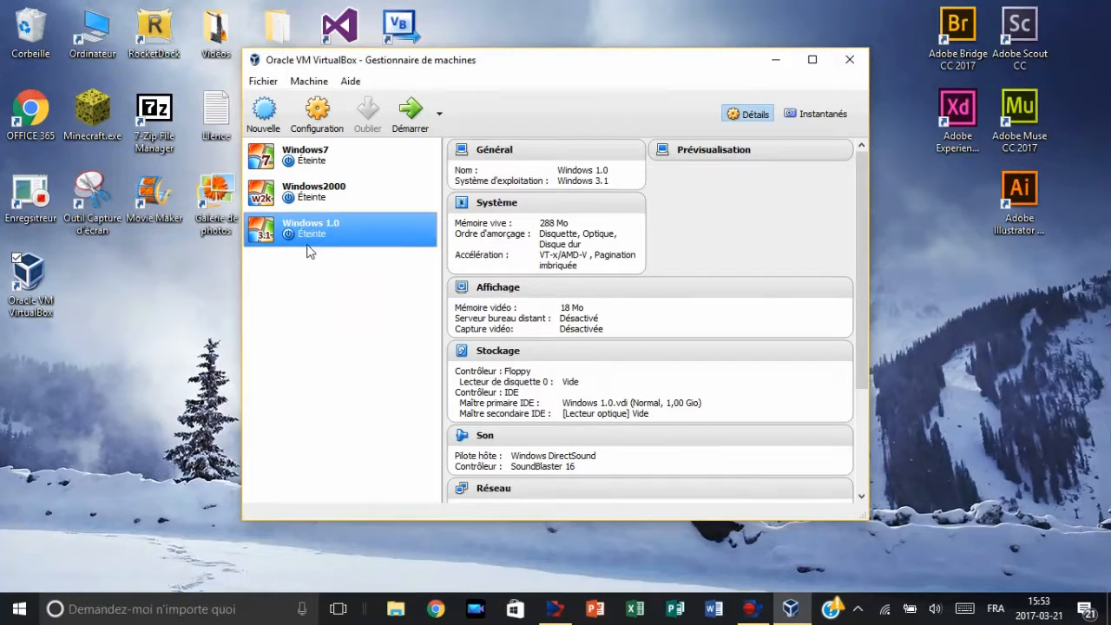
Step: Open the storage settings of the Windows 1.0 virtual machine after reviewing its general settings
{"action": "left_click", "coordinate": [330, 117]}
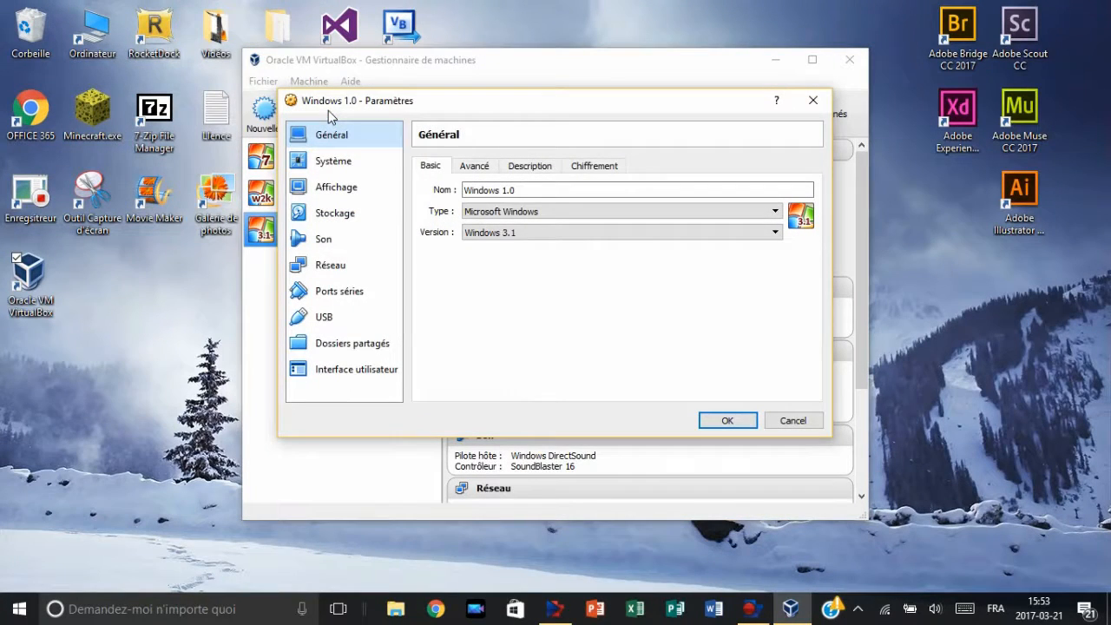
{"action": "left_click", "coordinate": [474, 165]}
{"action": "left_click", "coordinate": [526, 165]}
{"action": "left_click", "coordinate": [579, 167]}
{"action": "left_click", "coordinate": [433, 166]}
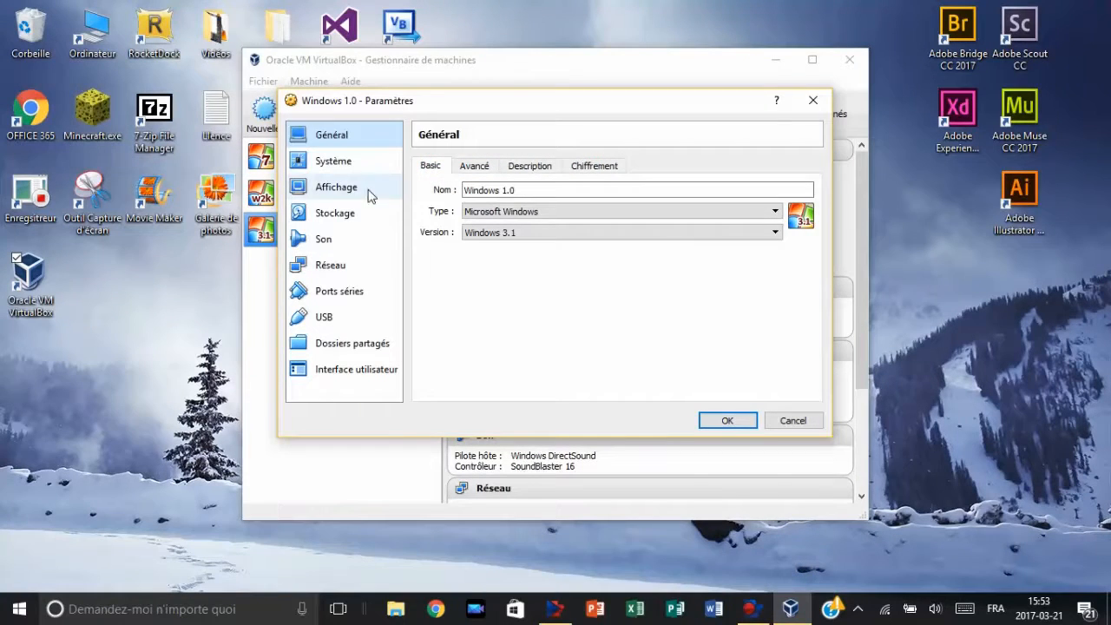
{"action": "left_click", "coordinate": [333, 213]}
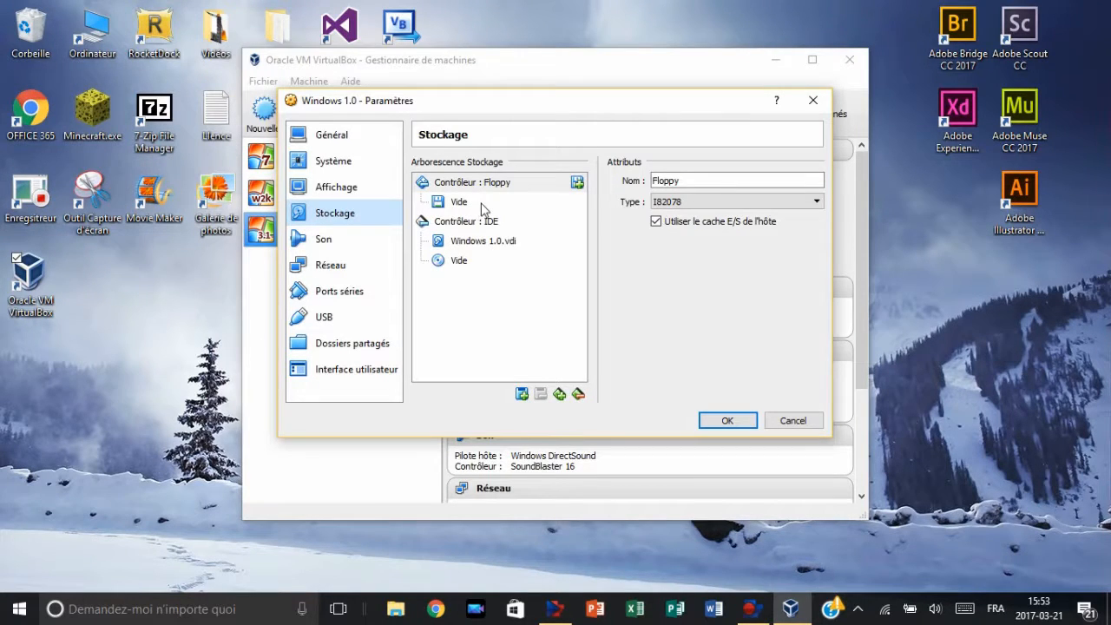
Step: Switch to File Explorer and look through the Iso folder for the WIN101.IMA floppy image
{"action": "left_click", "coordinate": [408, 614]}
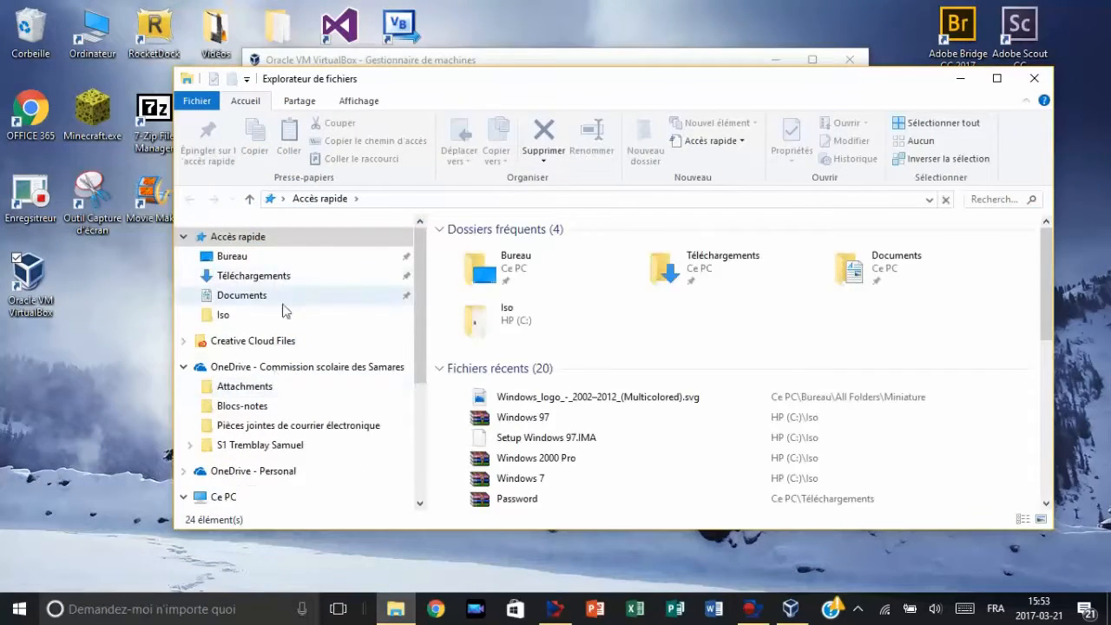
{"action": "left_click", "coordinate": [218, 314]}
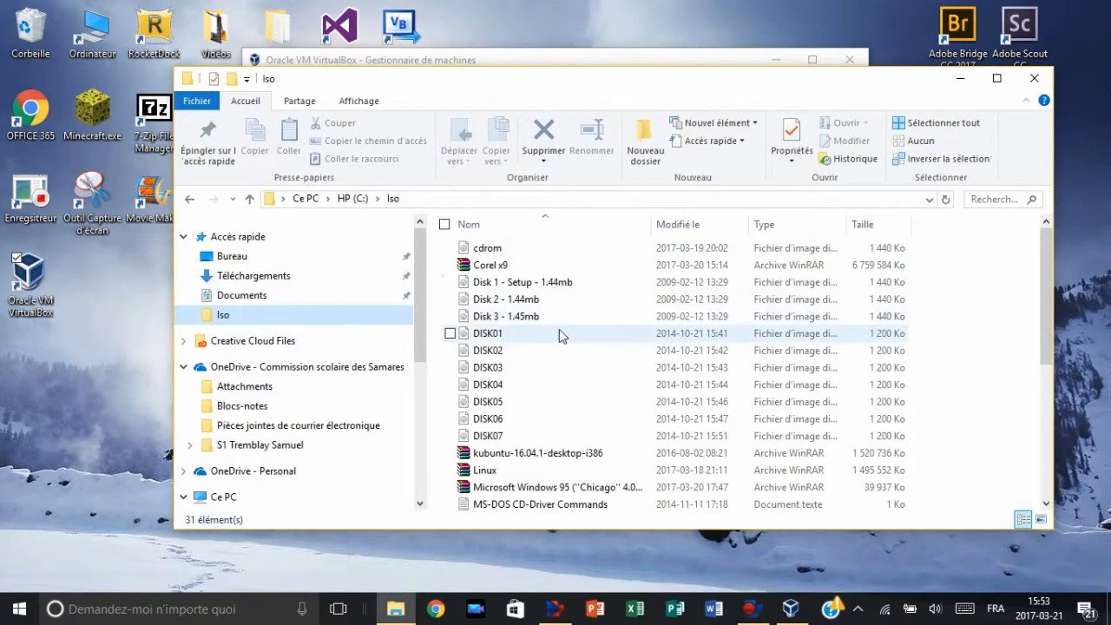
{"action": "scroll", "coordinate": [559, 317], "scroll_direction": "down", "scroll_amount": 3}
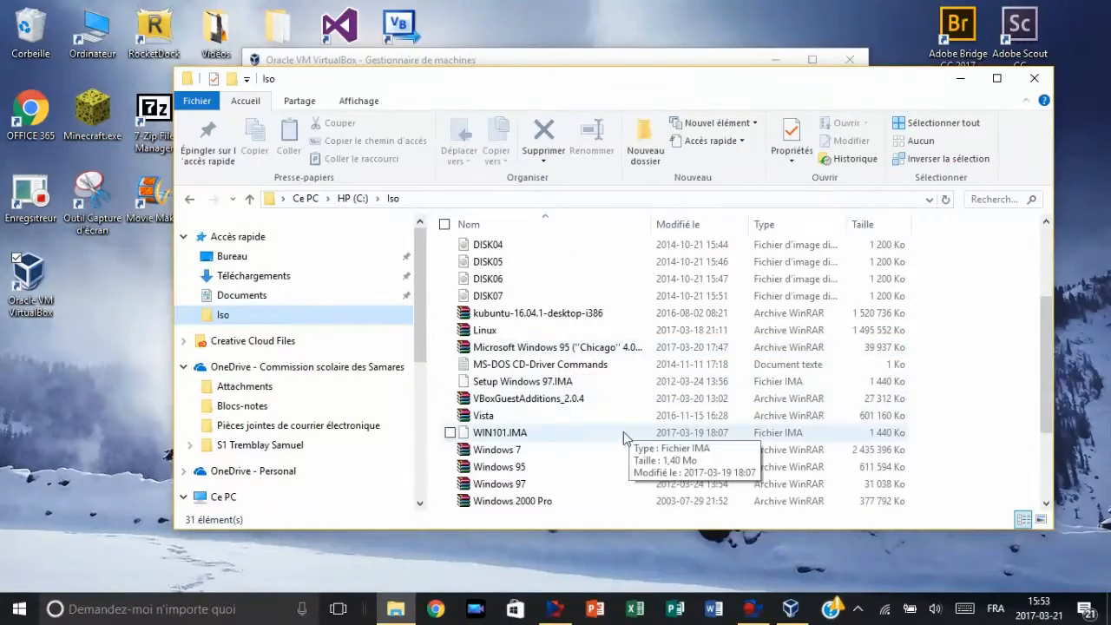
{"action": "scroll", "coordinate": [577, 427], "scroll_direction": "down", "scroll_amount": 2}
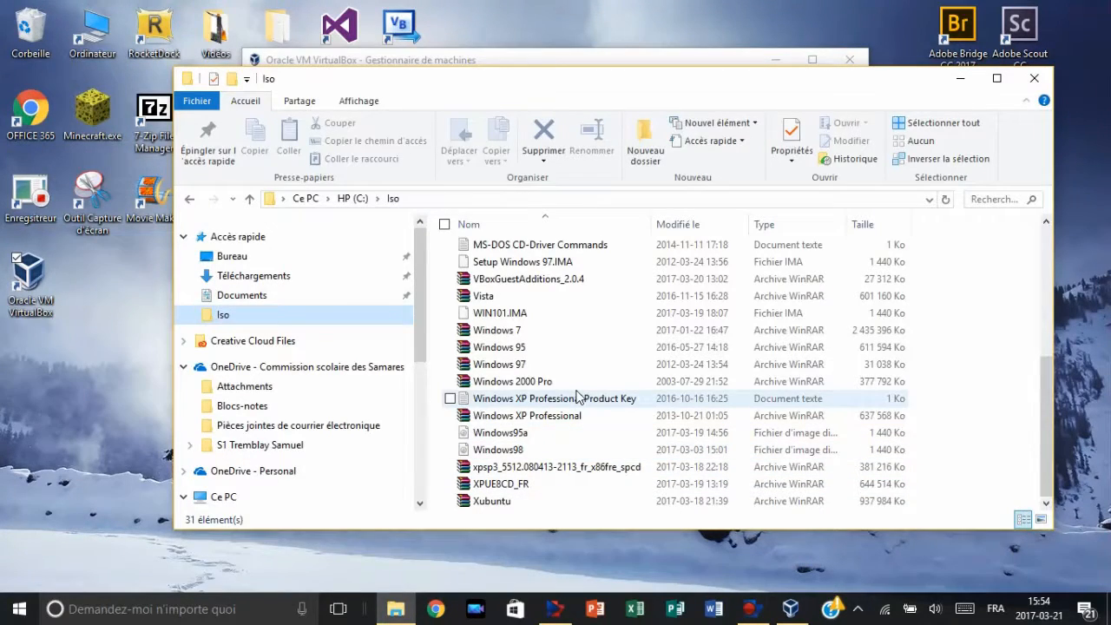
{"action": "scroll", "coordinate": [577, 396], "scroll_direction": "up", "scroll_amount": 3}
{"action": "scroll", "coordinate": [577, 397], "scroll_direction": "up", "scroll_amount": 2}
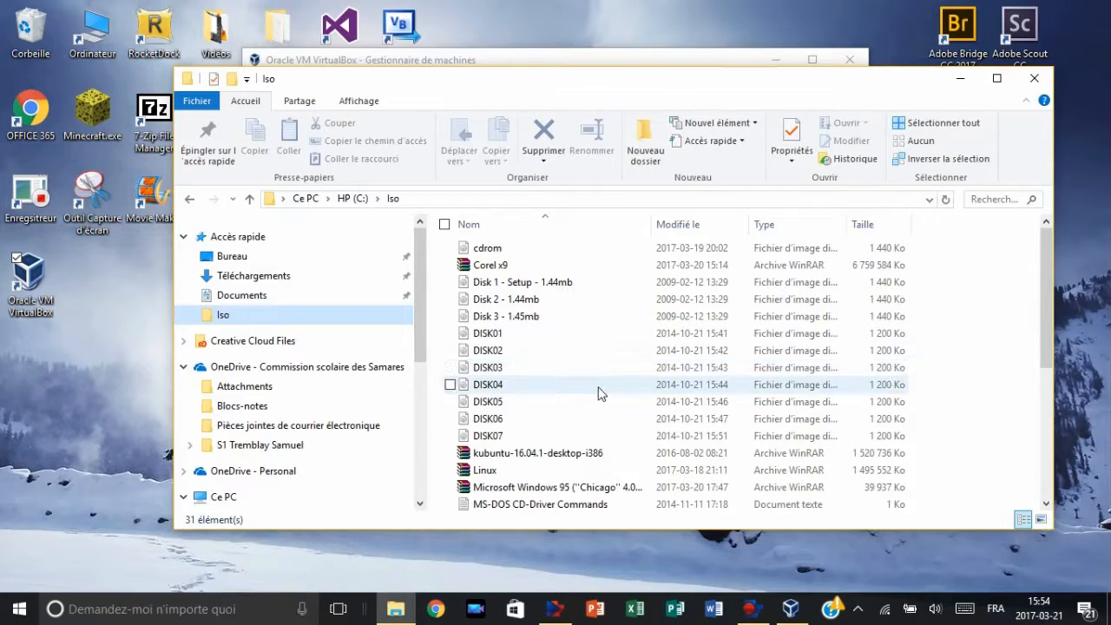
{"action": "scroll", "coordinate": [608, 415], "scroll_direction": "down", "scroll_amount": 1}
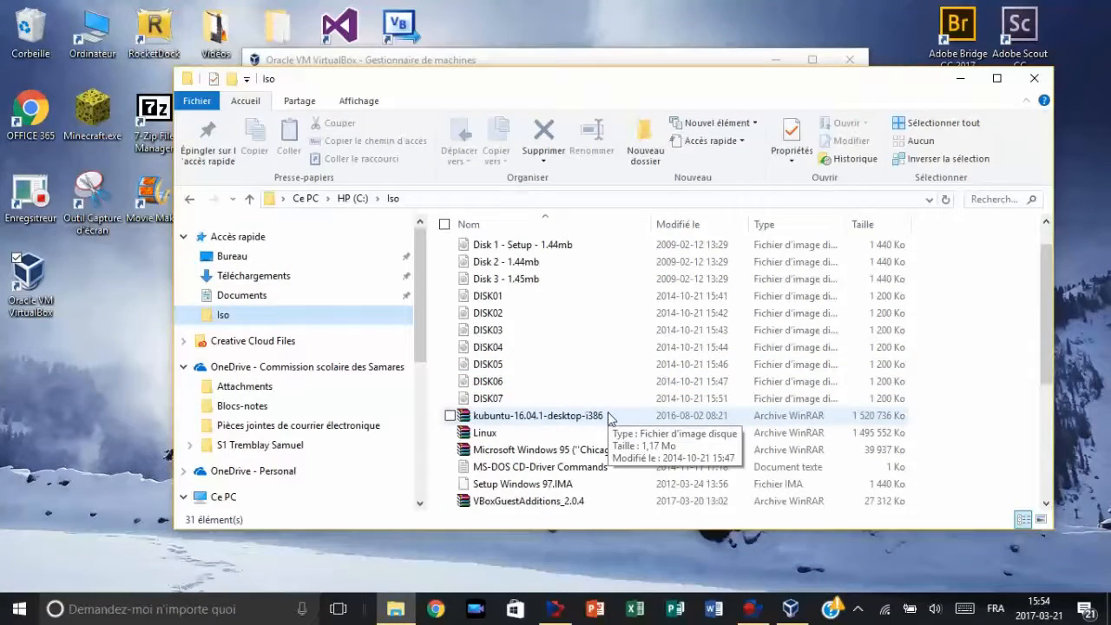
{"action": "scroll", "coordinate": [609, 416], "scroll_direction": "down", "scroll_amount": 2}
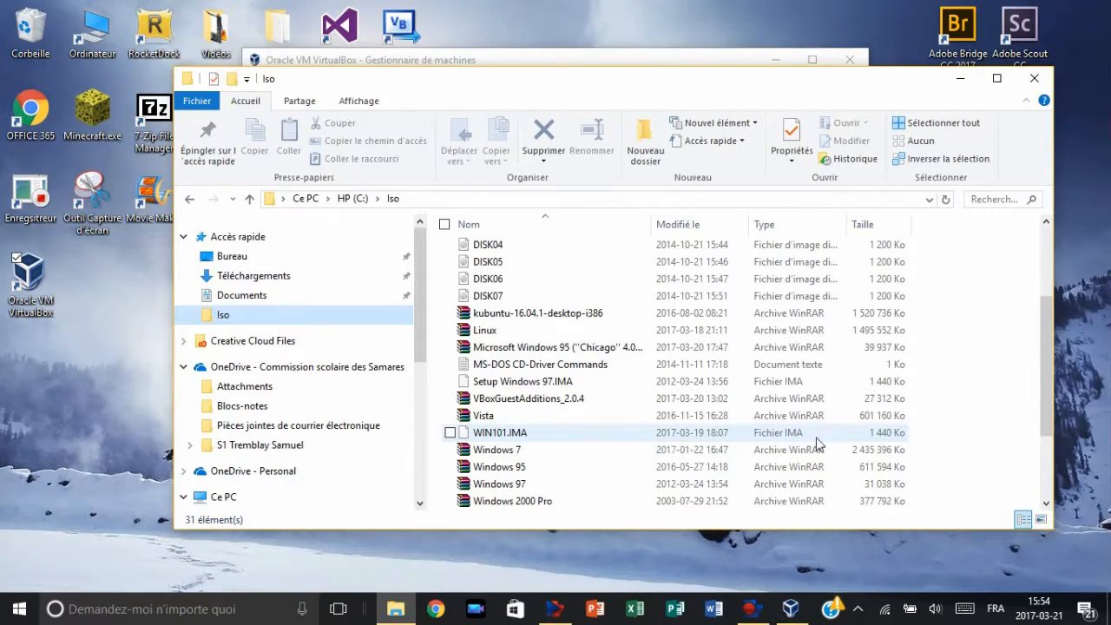
{"action": "left_click", "coordinate": [529, 438]}
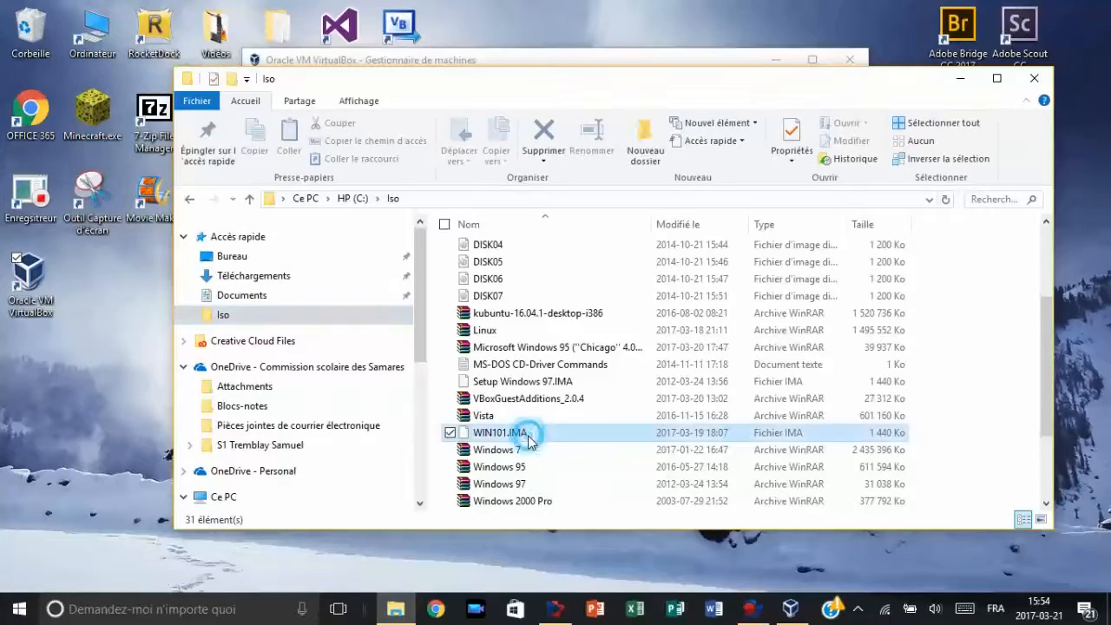
{"action": "left_click", "coordinate": [1030, 85]}
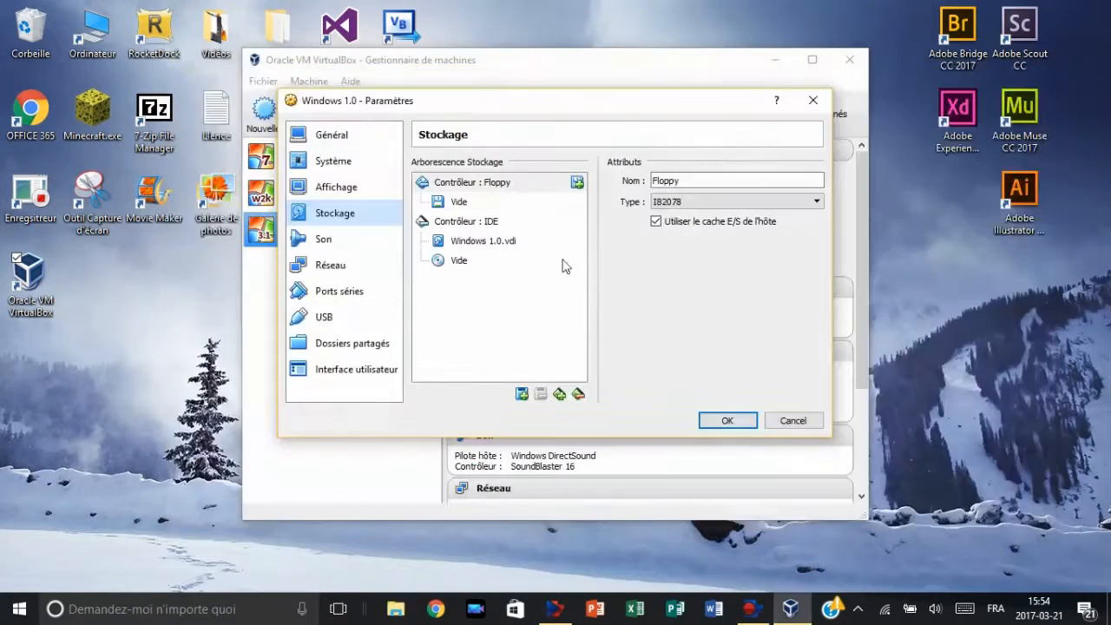
Step: Attach the WIN101.IMA image from C:\Iso to the machine's empty floppy drive and save the settings
{"action": "left_click", "coordinate": [447, 206]}
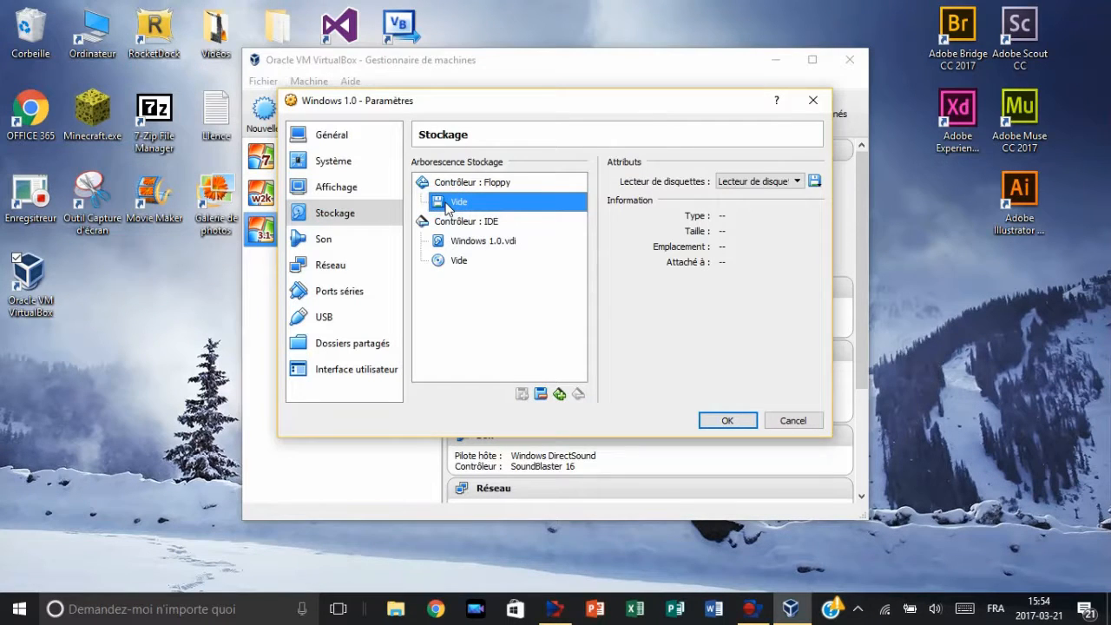
{"action": "left_click", "coordinate": [814, 182]}
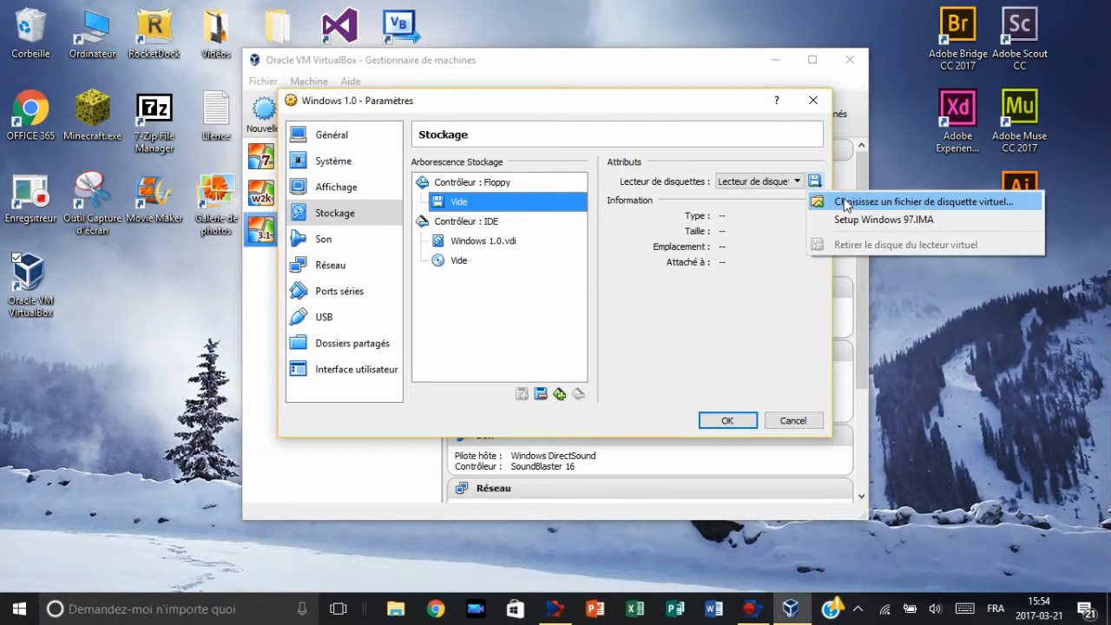
{"action": "left_click", "coordinate": [844, 202]}
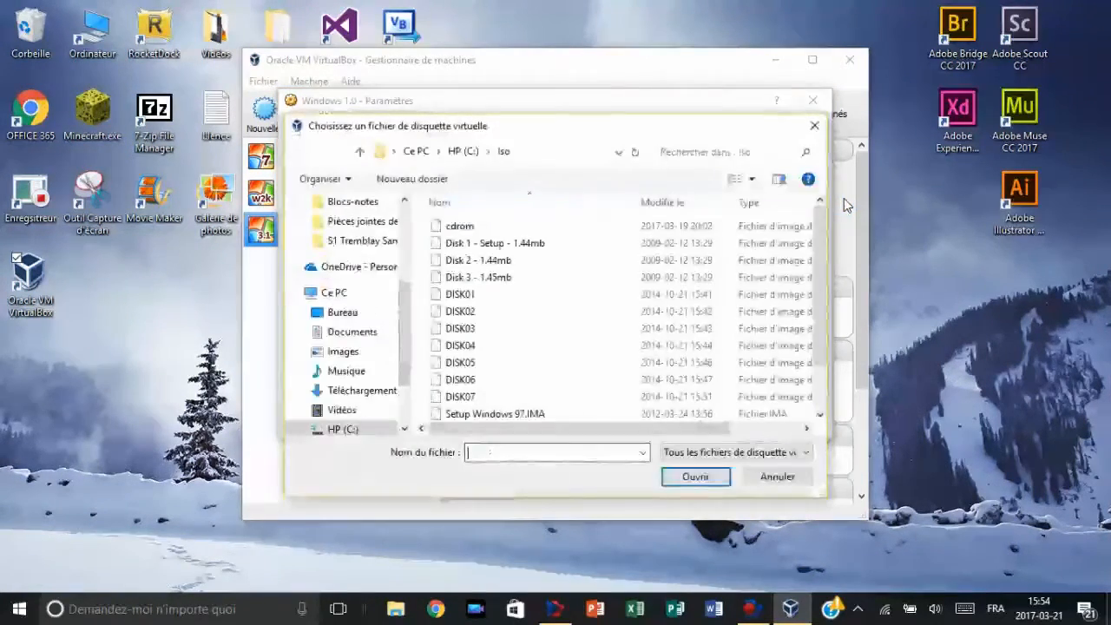
{"action": "scroll", "coordinate": [588, 277], "scroll_direction": "down", "scroll_amount": 1}
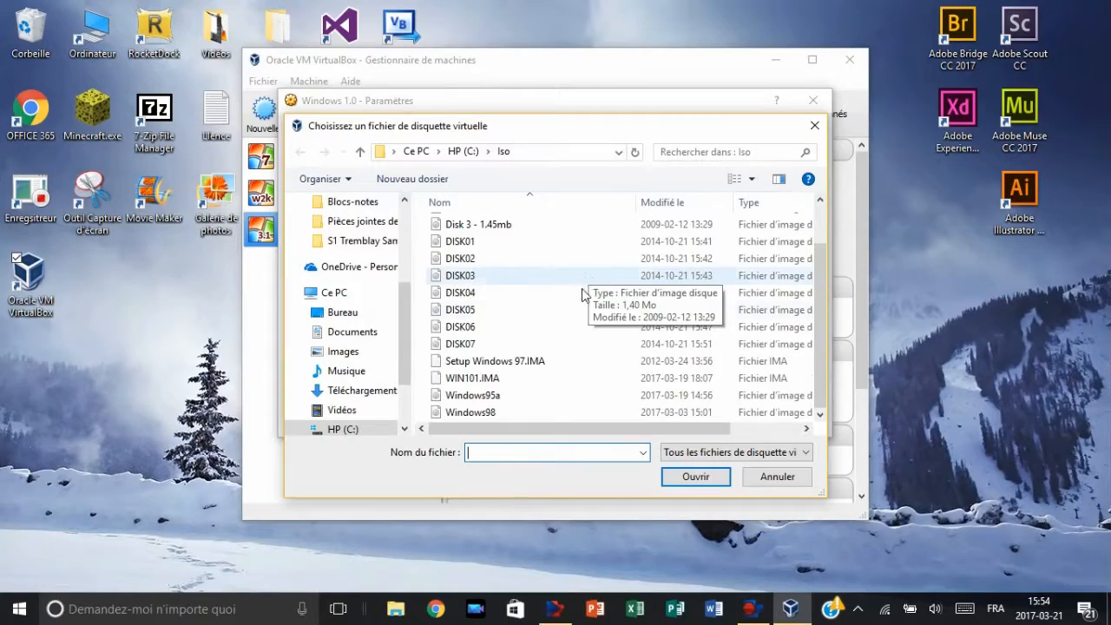
{"action": "left_click", "coordinate": [502, 379]}
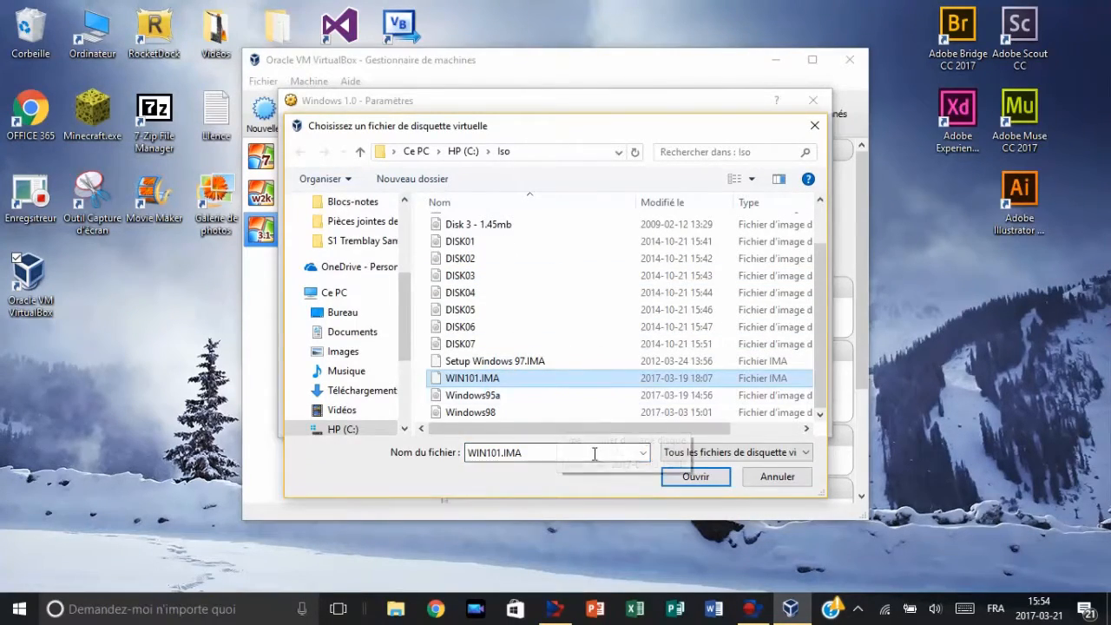
{"action": "left_click", "coordinate": [686, 476]}
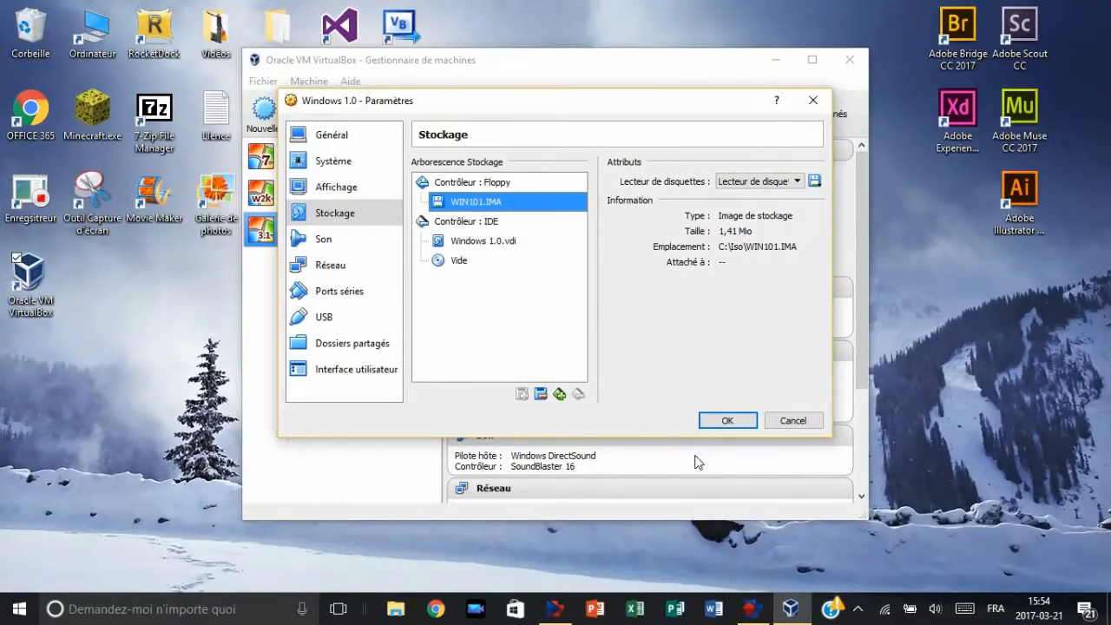
{"action": "left_click", "coordinate": [727, 420]}
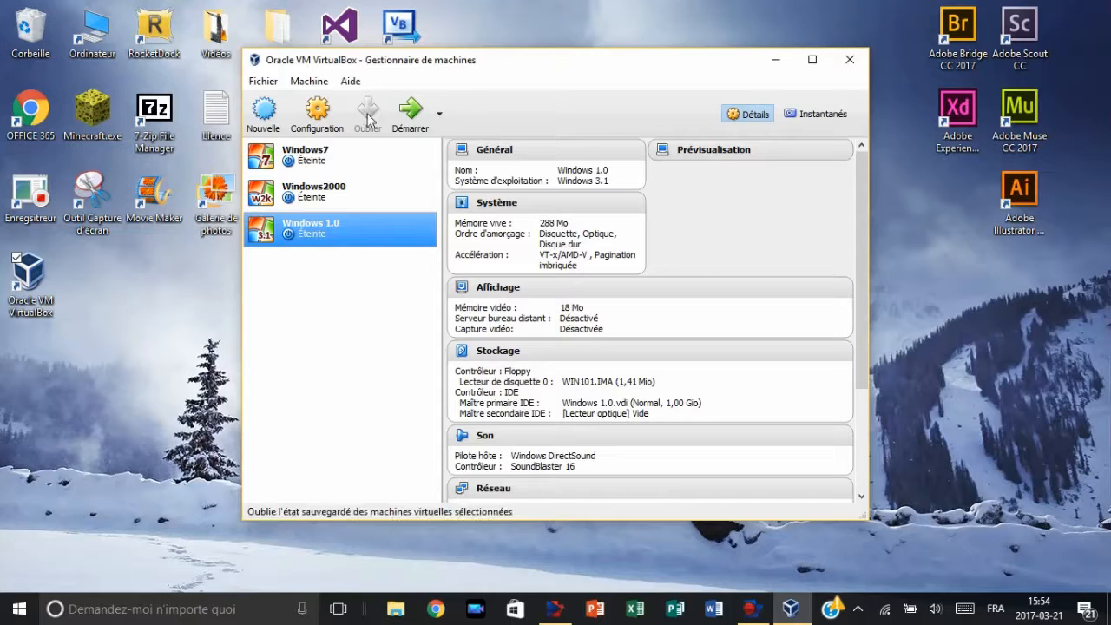
Step: Start the Windows 1.0 virtual machine and launch WRITE.EXE from the MS-DOS Executive file list
{"action": "left_click", "coordinate": [414, 115]}
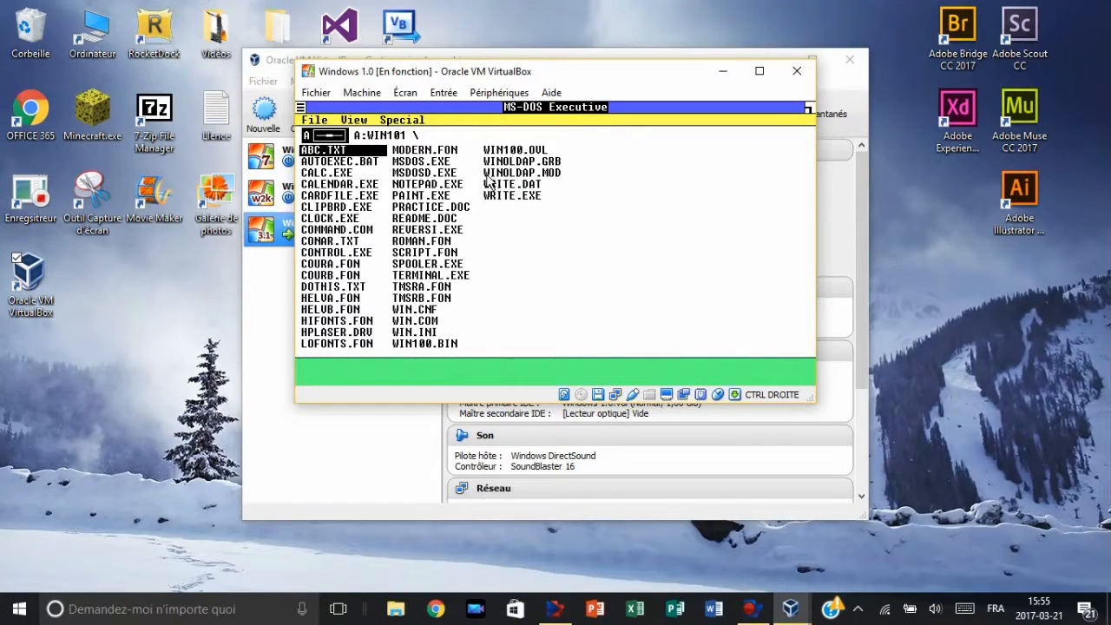
{"action": "left_click", "coordinate": [521, 198]}
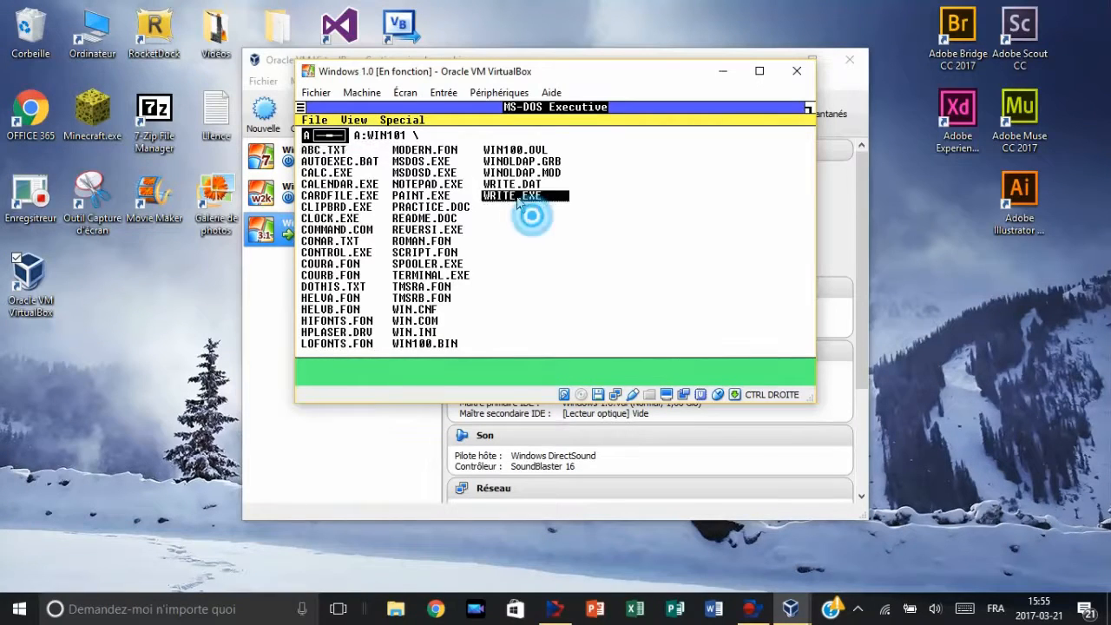
{"action": "double_click", "coordinate": [530, 199]}
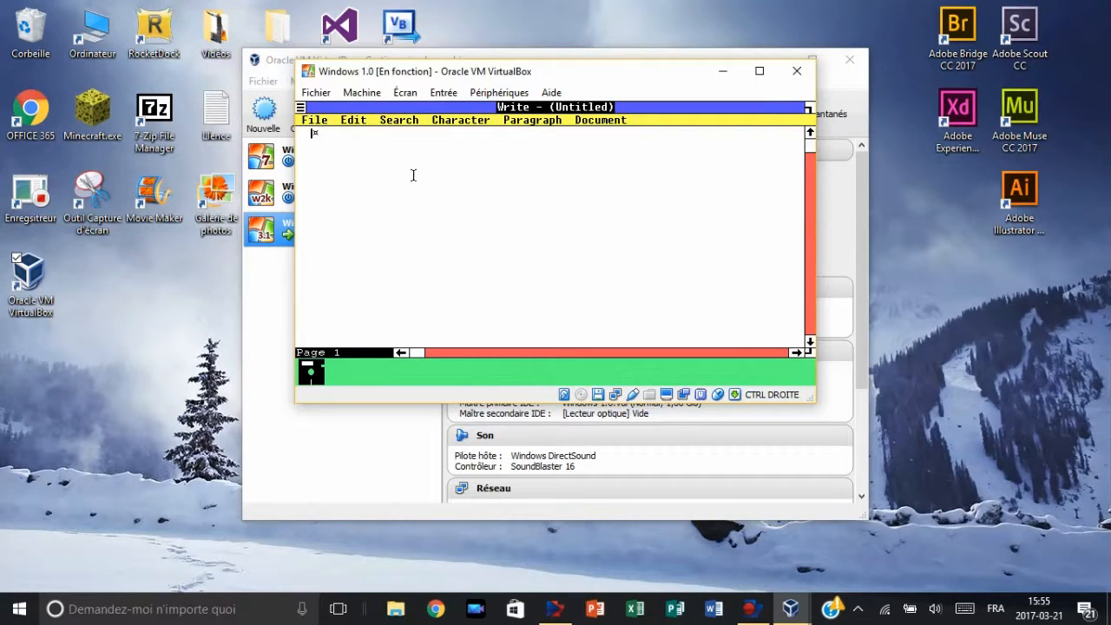
Step: Enter "Allo Youtube" in the blank Write document, try the Bold character style and add "bf" after the text
{"action": "type", "text": "Allo Youtube"}
{"action": "left_click", "coordinate": [476, 126]}
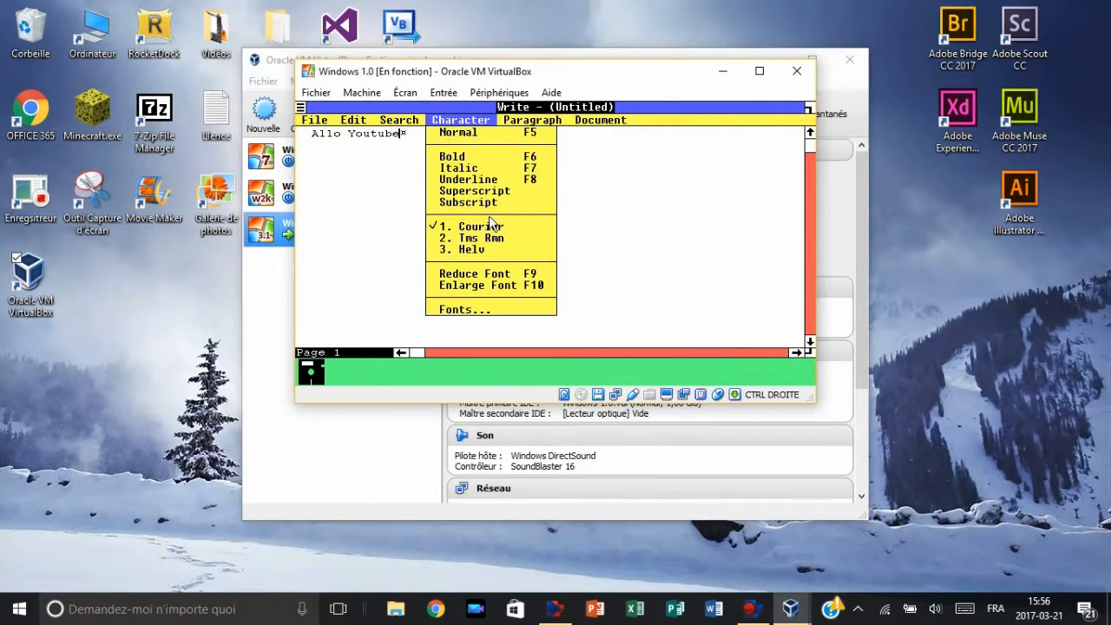
{"action": "left_click", "coordinate": [477, 155]}
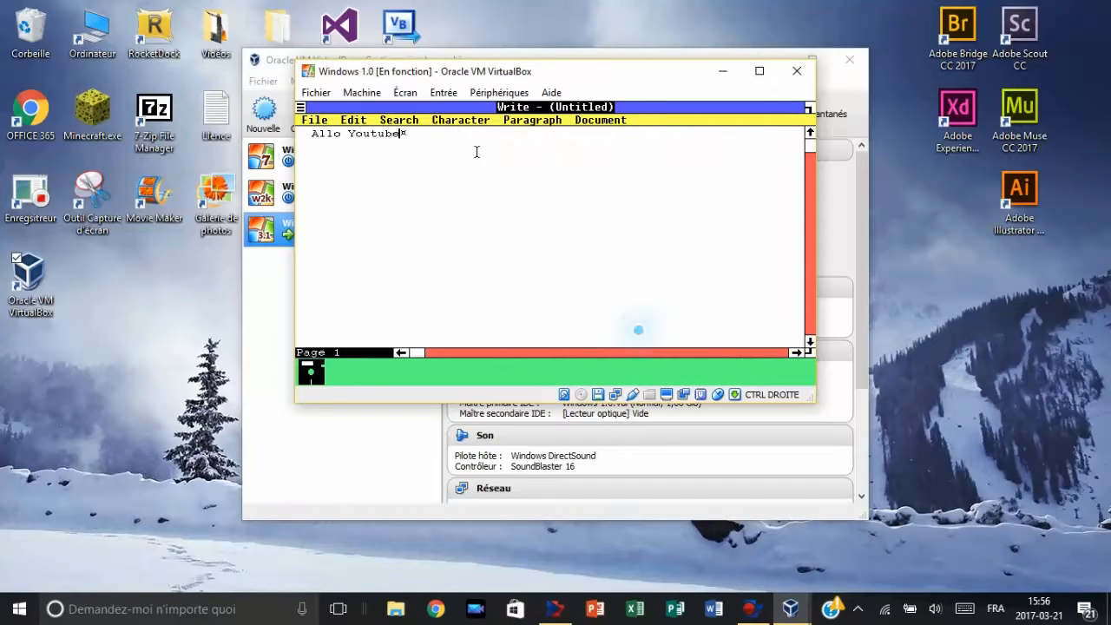
{"action": "type", "text": "bfh"}
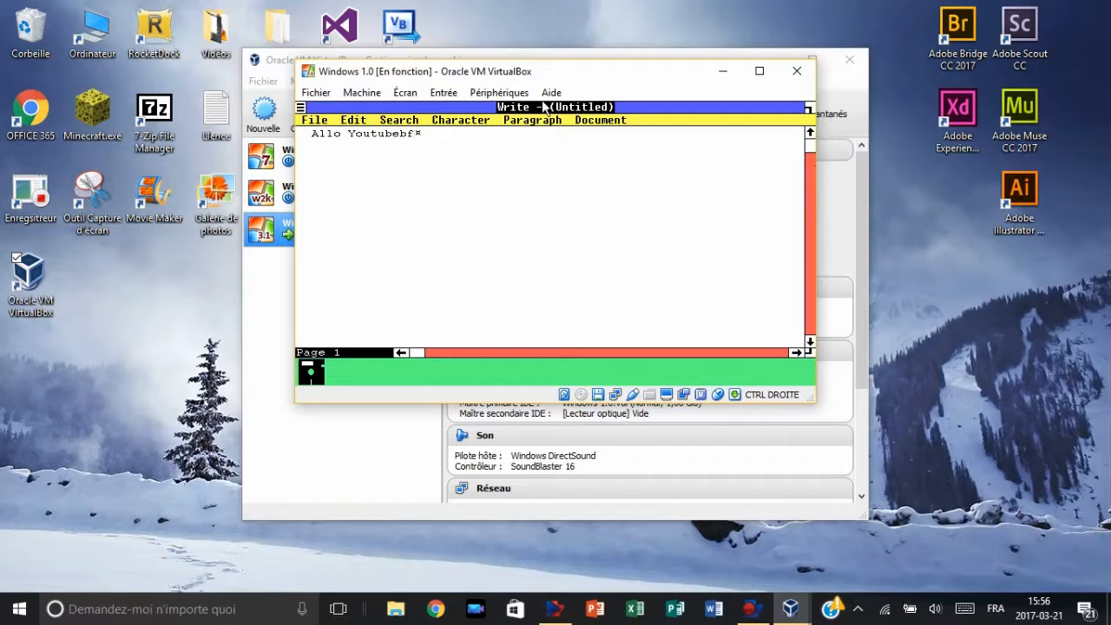
Step: Close Write without saving the untitled document
{"action": "left_click", "coordinate": [304, 105]}
{"action": "left_click_drag", "start_coordinate": [303, 105], "coordinate": [328, 171]}
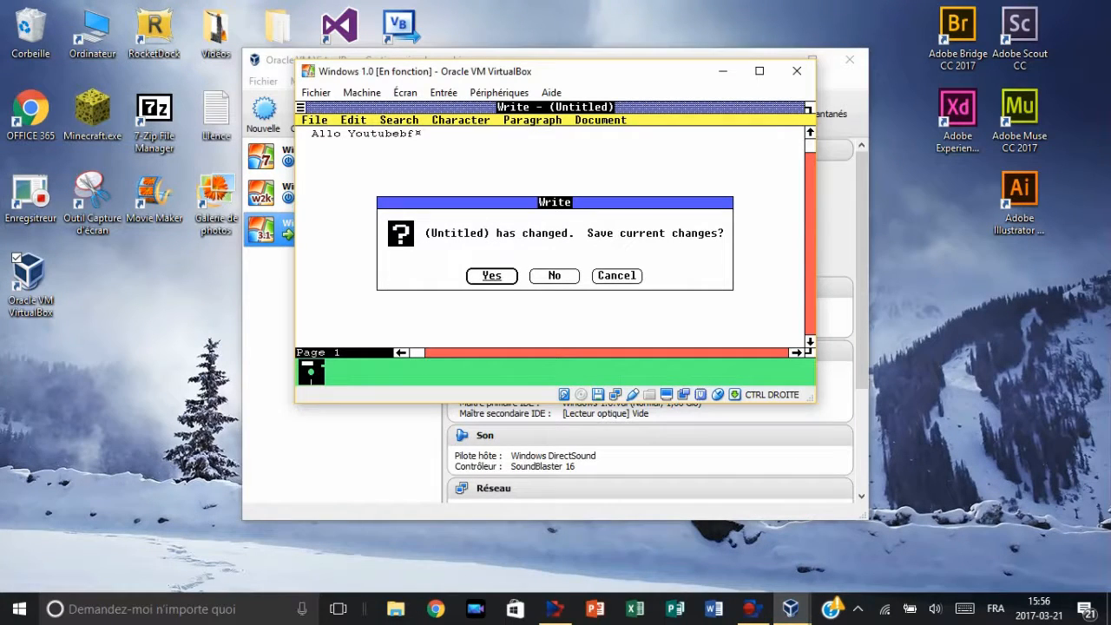
{"action": "left_click", "coordinate": [569, 279]}
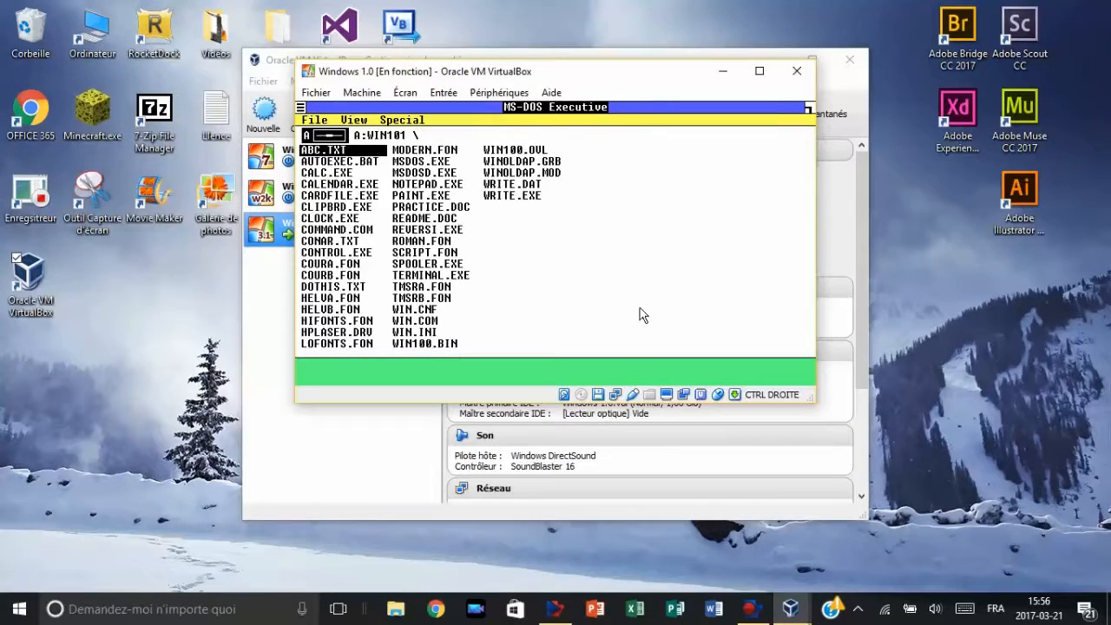
Step: Open CLOCK.EXE to view the analog clock and close it again
{"action": "left_click", "coordinate": [330, 137]}
{"action": "double_click", "coordinate": [344, 219]}
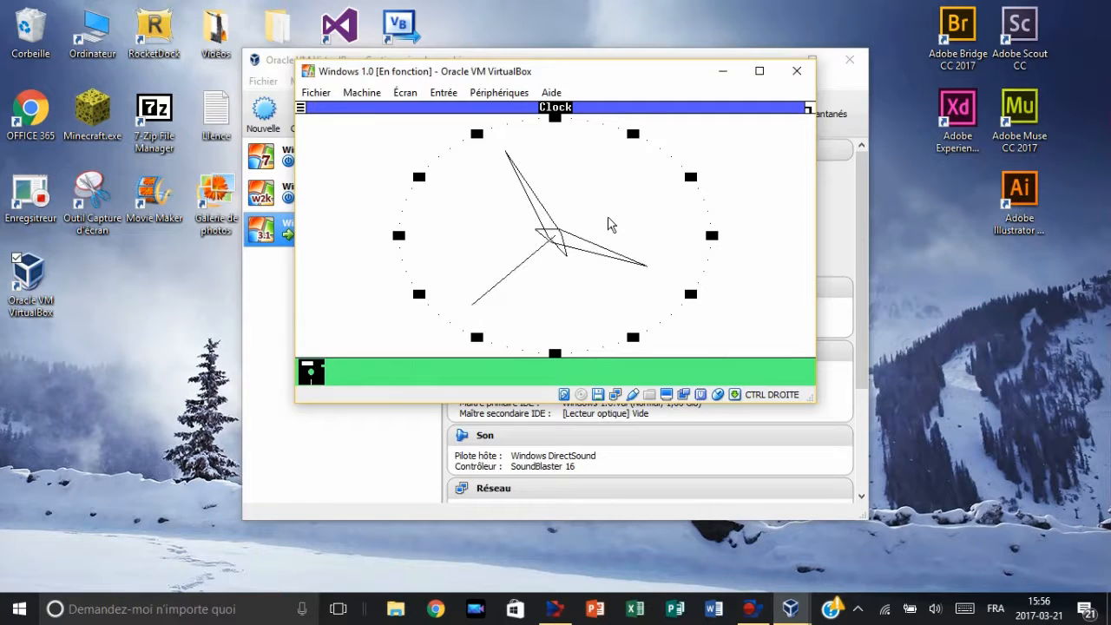
{"action": "left_click", "coordinate": [302, 108]}
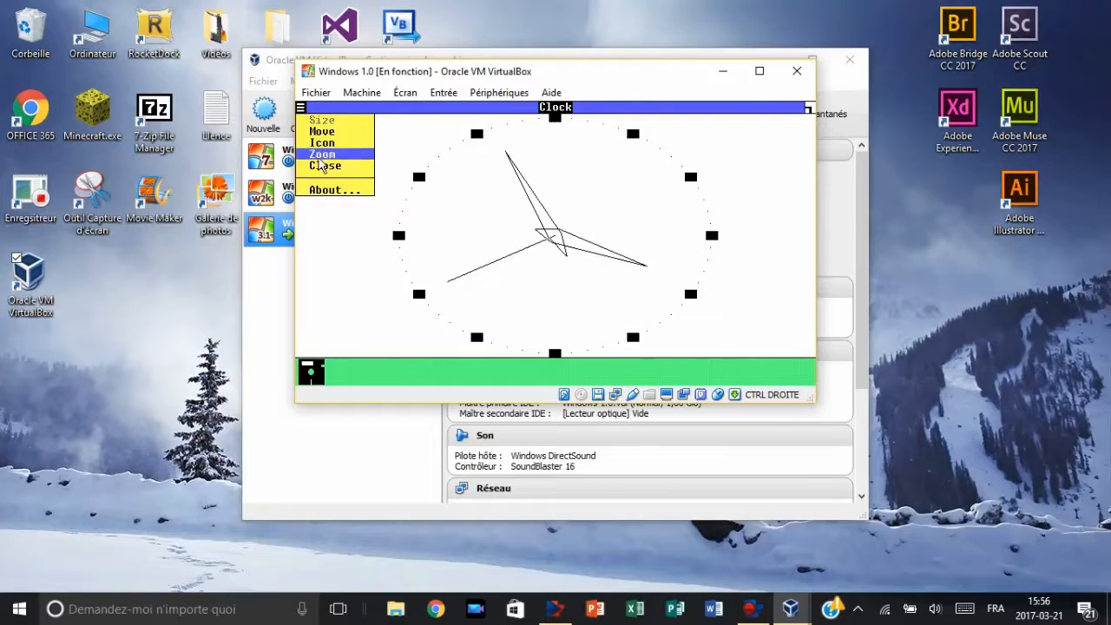
{"action": "left_click", "coordinate": [325, 165]}
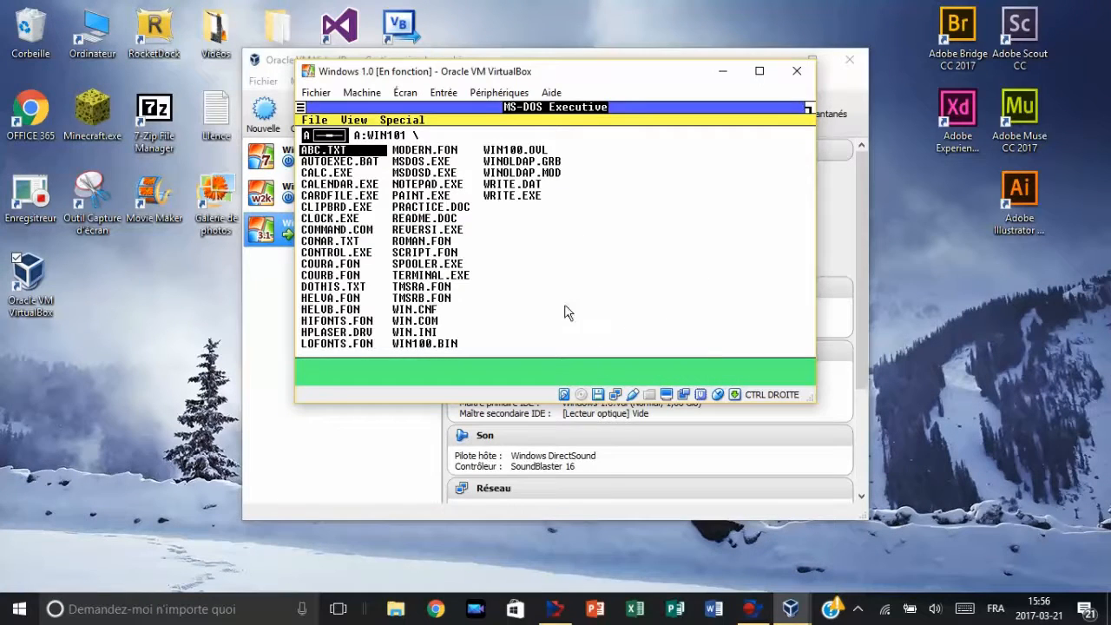
Step: Try to open WRITE.DAT, and view the to-do list in DOTHIS.TXT with Notepad before closing it
{"action": "double_click", "coordinate": [509, 184]}
{"action": "left_click", "coordinate": [554, 276]}
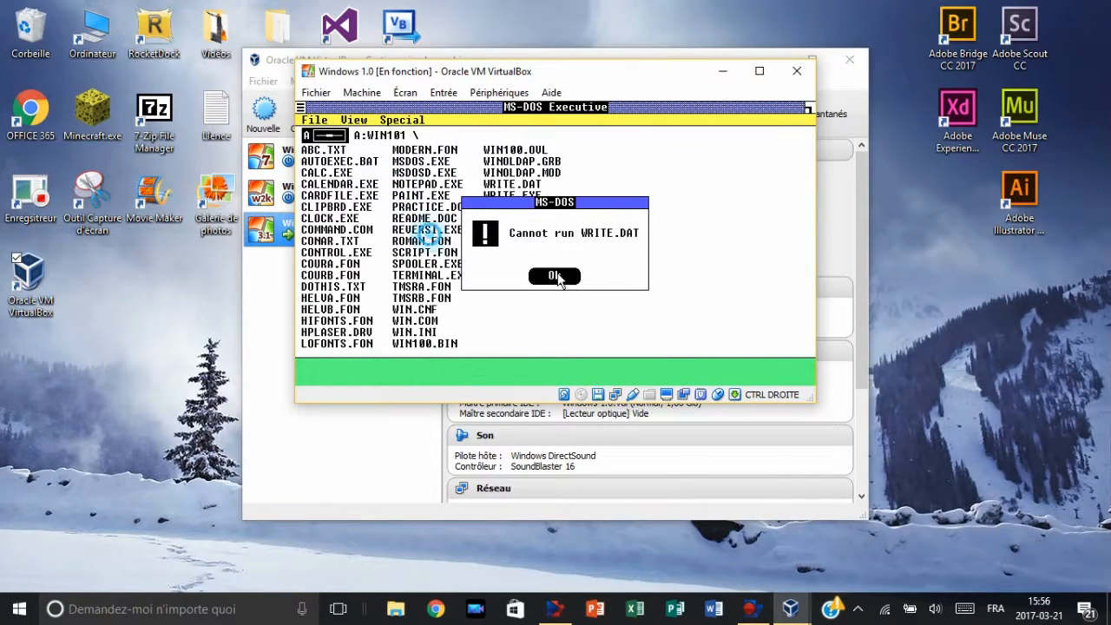
{"action": "double_click", "coordinate": [313, 286]}
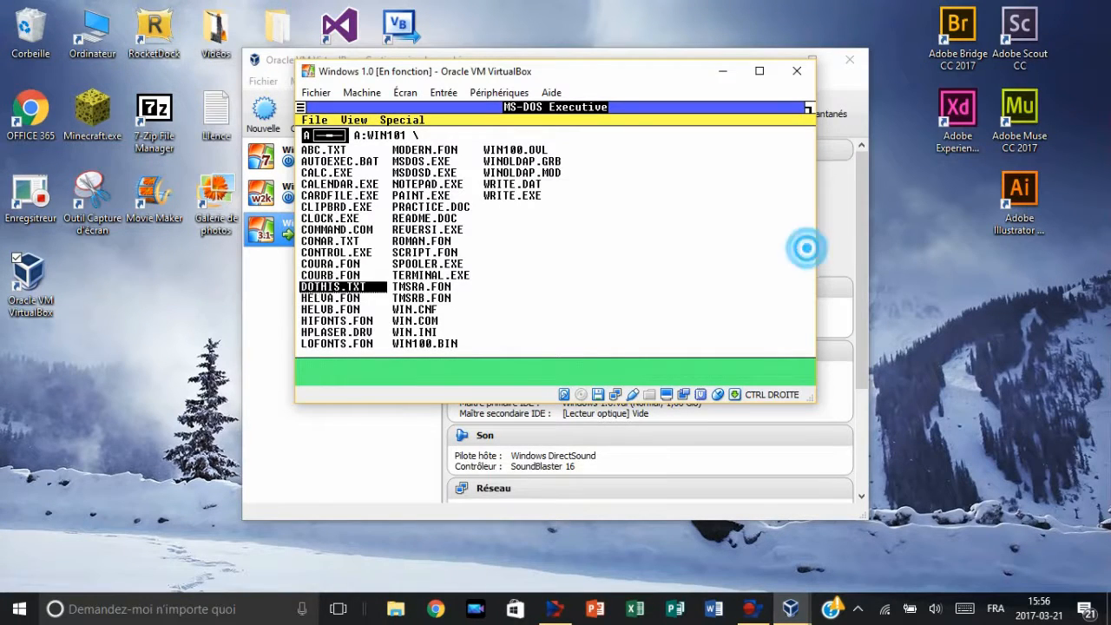
{"action": "left_click_drag", "start_coordinate": [465, 189], "coordinate": [304, 339]}
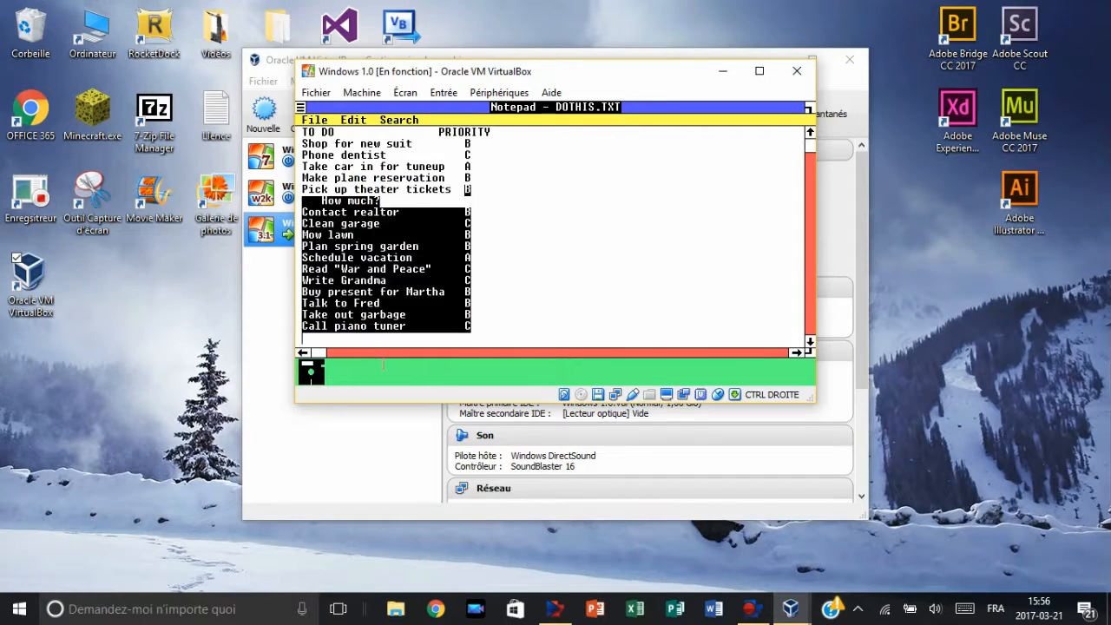
{"action": "left_click", "coordinate": [300, 106]}
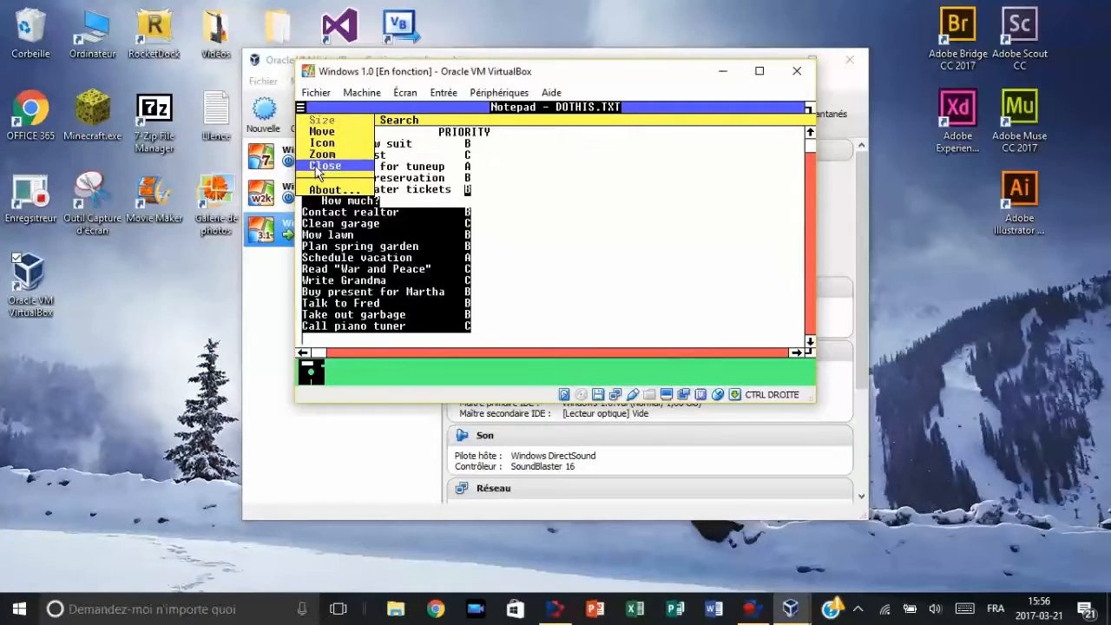
{"action": "left_click", "coordinate": [316, 174]}
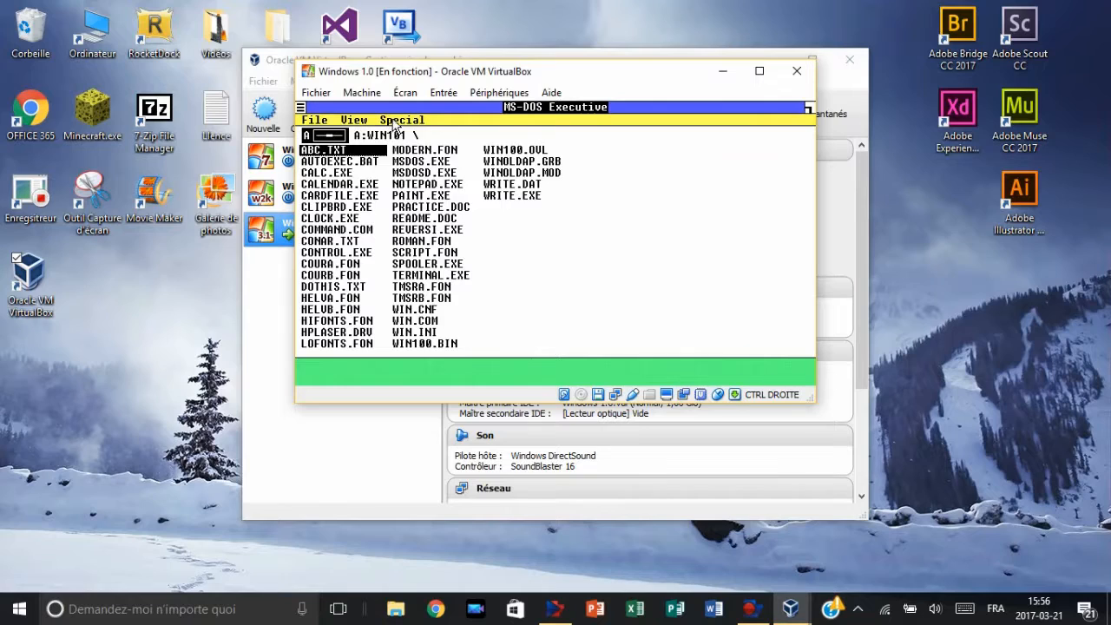
Step: Limit the MS-DOS Executive file list to programs after reviewing the Special commands, and run AUTOEXEC.BAT
{"action": "left_click", "coordinate": [395, 121]}
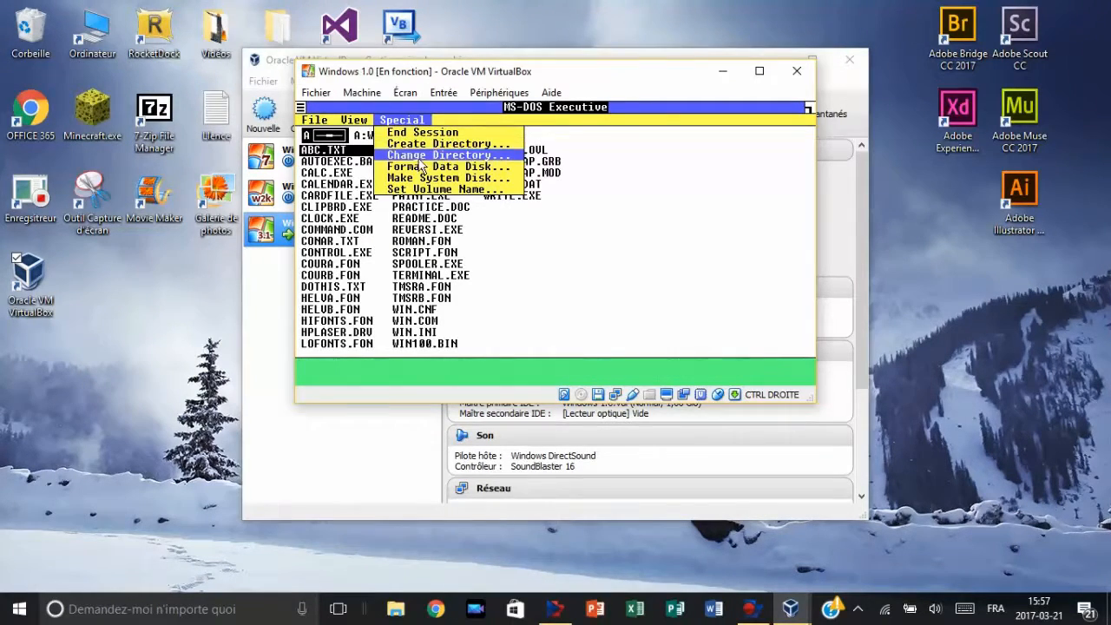
{"action": "left_click_drag", "start_coordinate": [474, 145], "coordinate": [353, 121]}
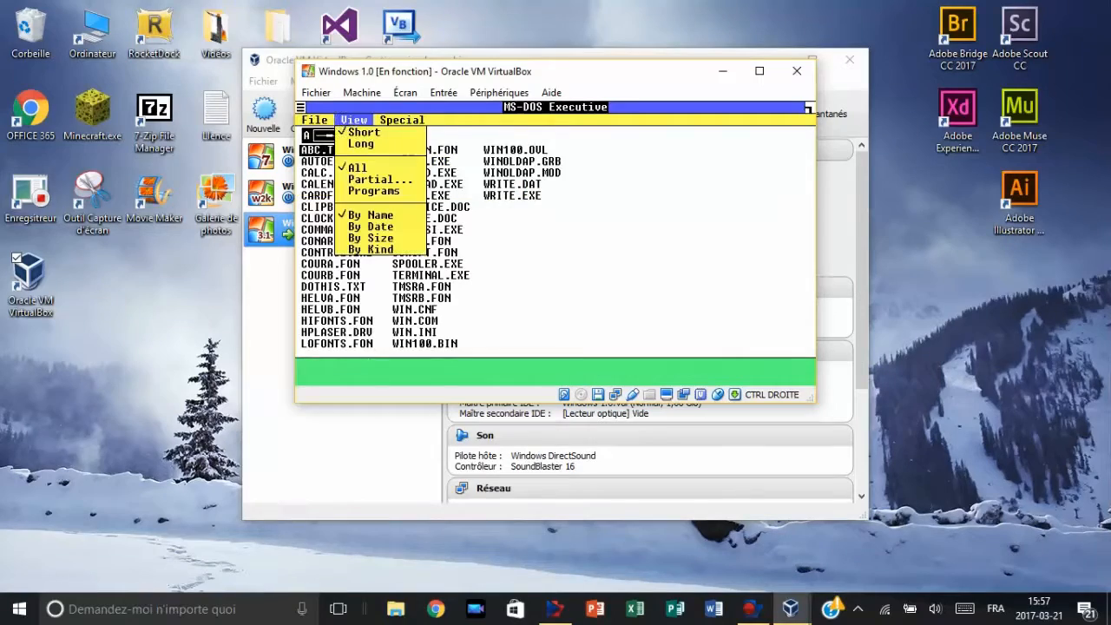
{"action": "left_click_drag", "start_coordinate": [343, 126], "coordinate": [377, 190]}
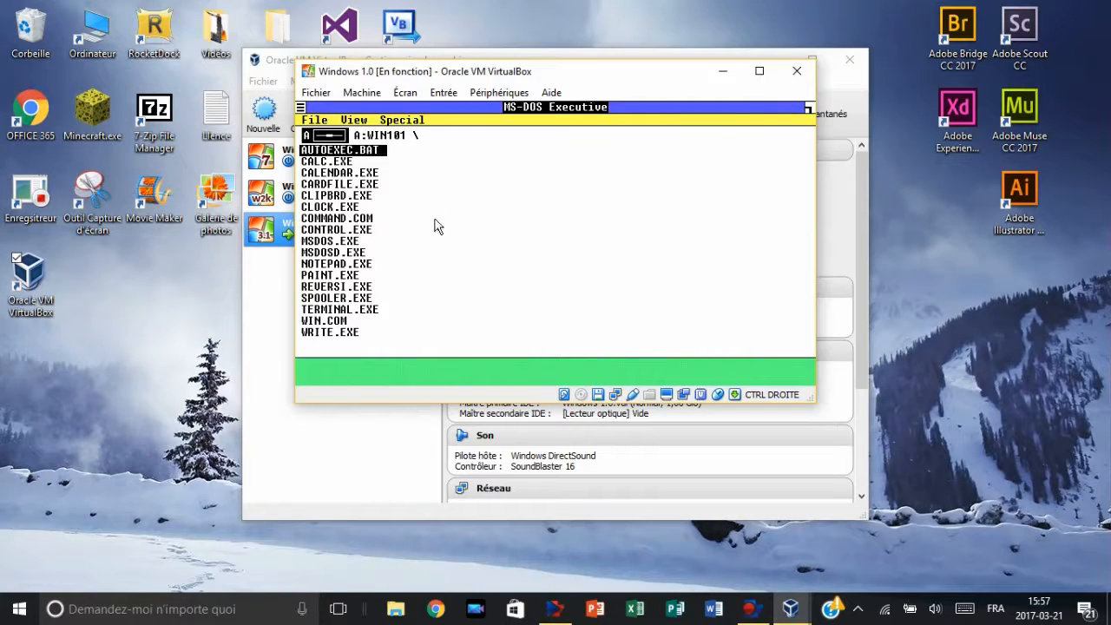
{"action": "double_click", "coordinate": [379, 151]}
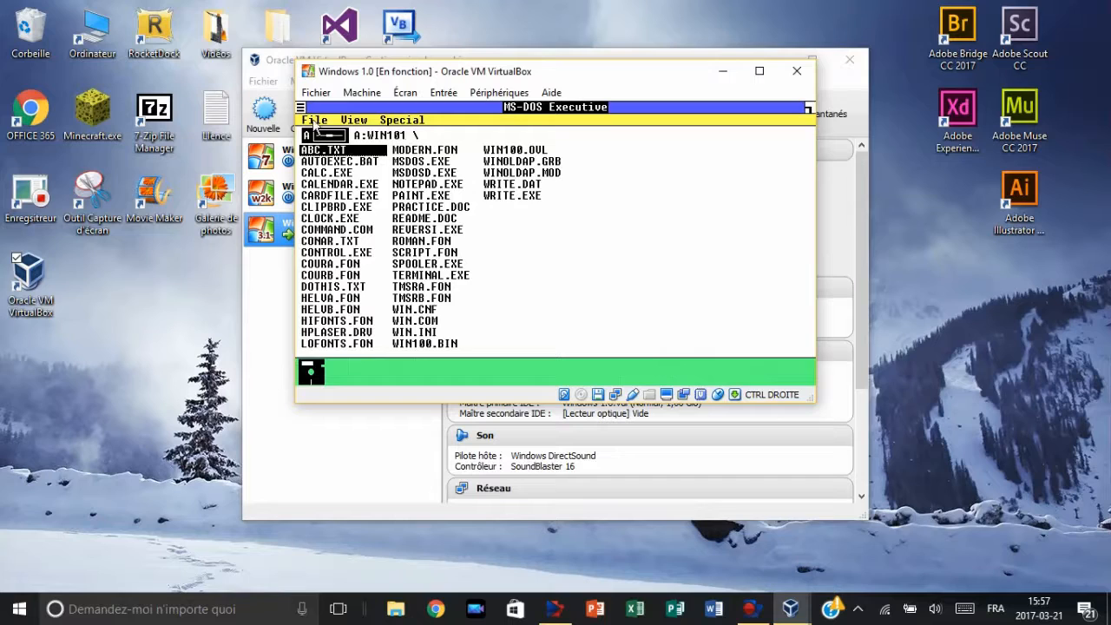
Step: Close both MS-DOS Executive windows and confirm ending the Windows session
{"action": "left_click", "coordinate": [304, 111]}
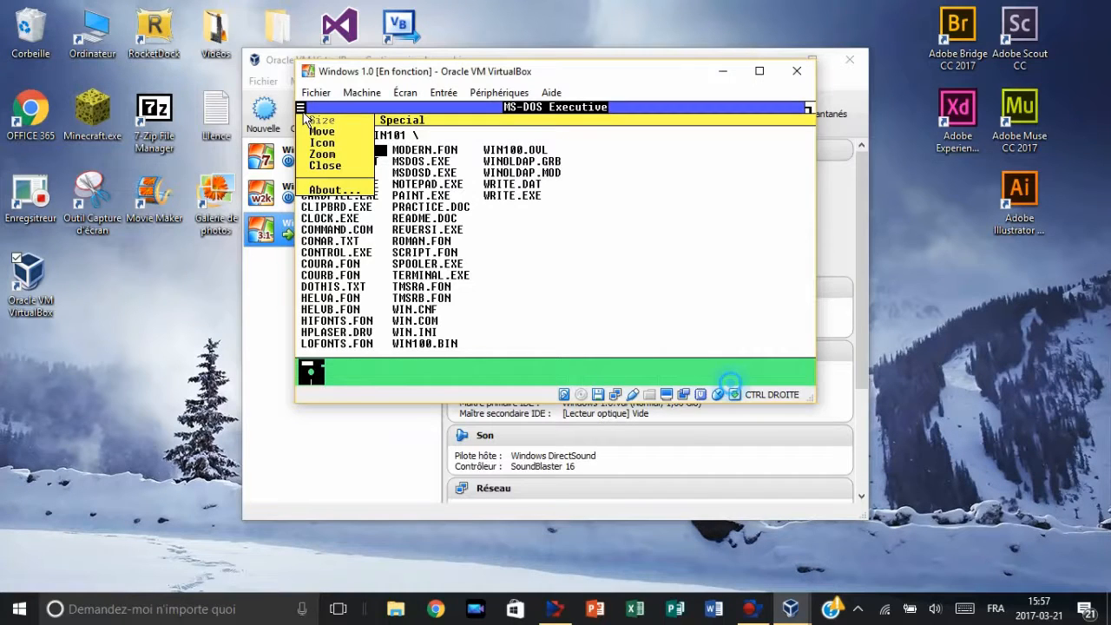
{"action": "left_click", "coordinate": [330, 168]}
{"action": "left_click", "coordinate": [304, 111]}
{"action": "left_click", "coordinate": [323, 167]}
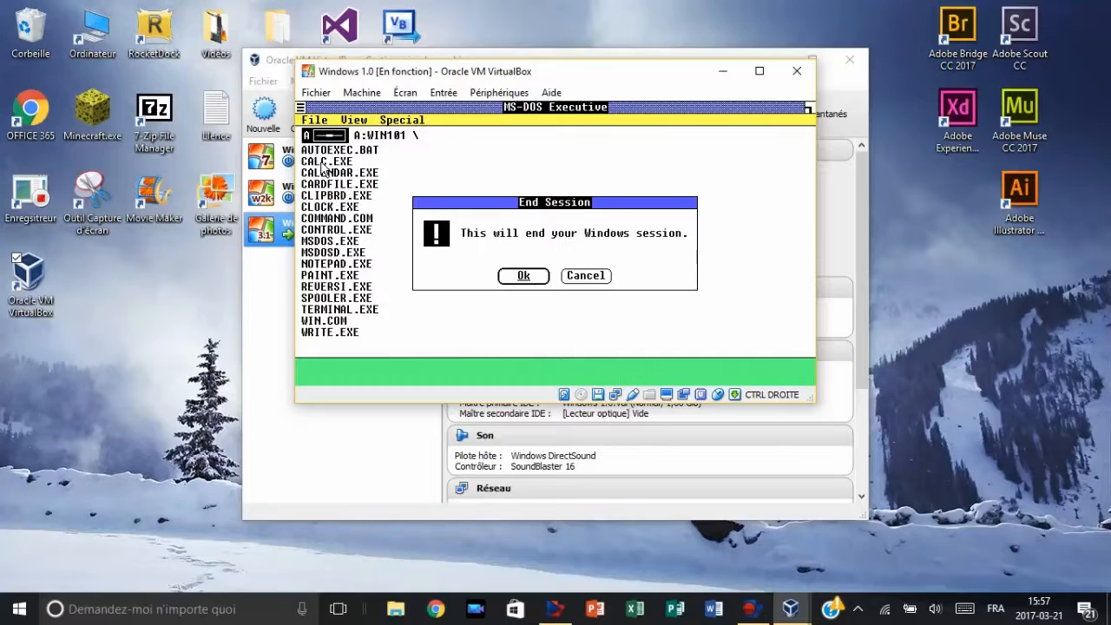
{"action": "left_click", "coordinate": [533, 280]}
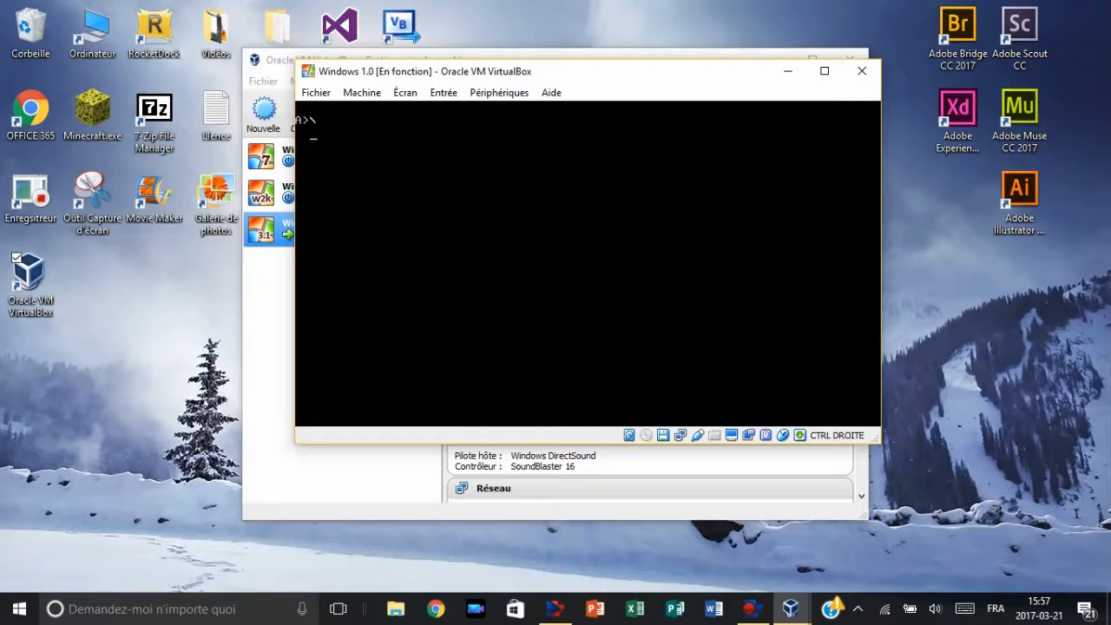
Step: Close the running Windows 1.0 machine window and power off the virtual machine
{"action": "left_click", "coordinate": [194, 273]}
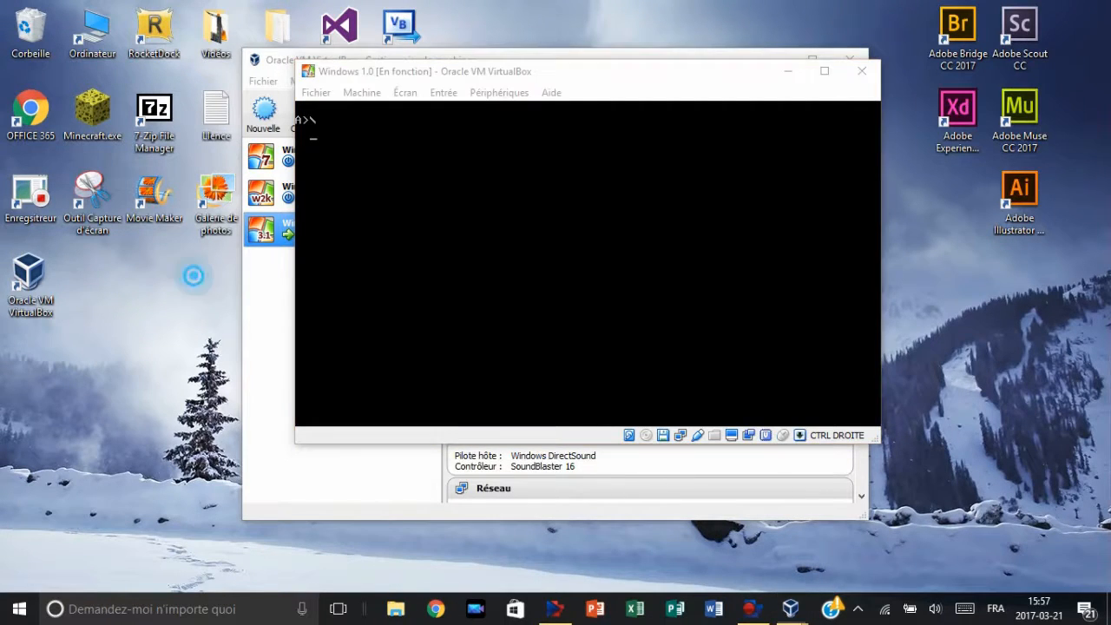
{"action": "left_click", "coordinate": [862, 72]}
{"action": "left_click", "coordinate": [598, 275]}
{"action": "left_click", "coordinate": [540, 304]}
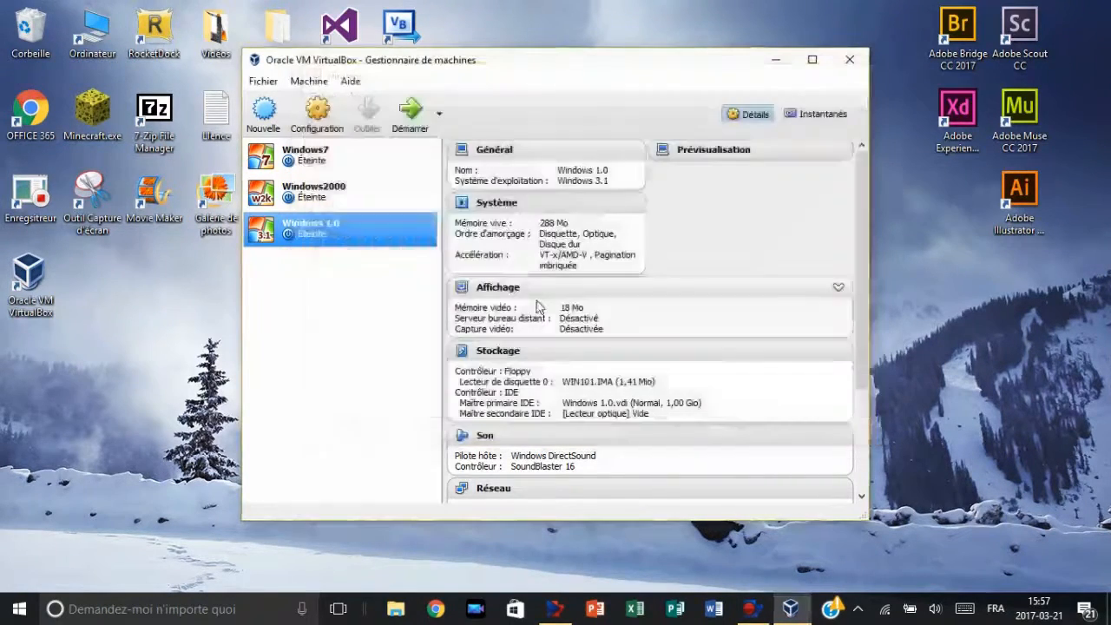